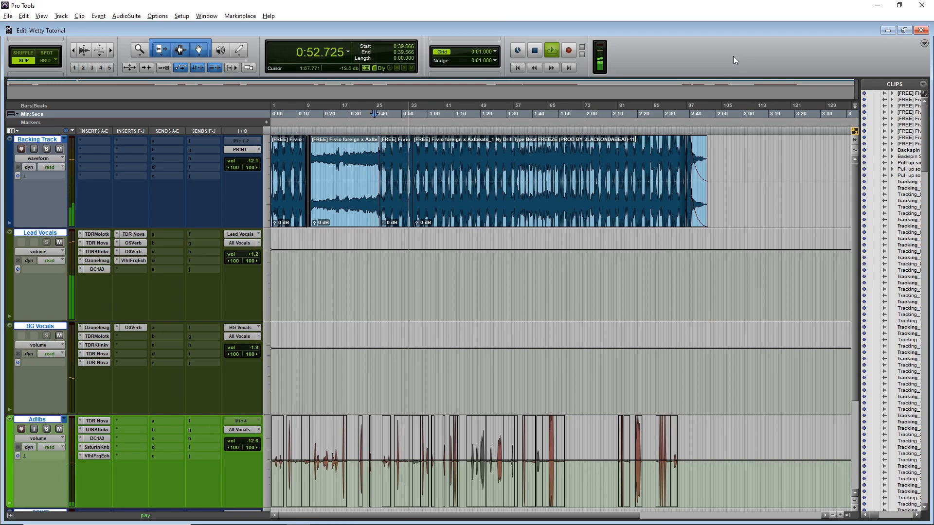
Show the mixer and mute the BG Vocals and Adlibs tracks, leaving the BG Vocals inserts active
key(ctrl+equal)
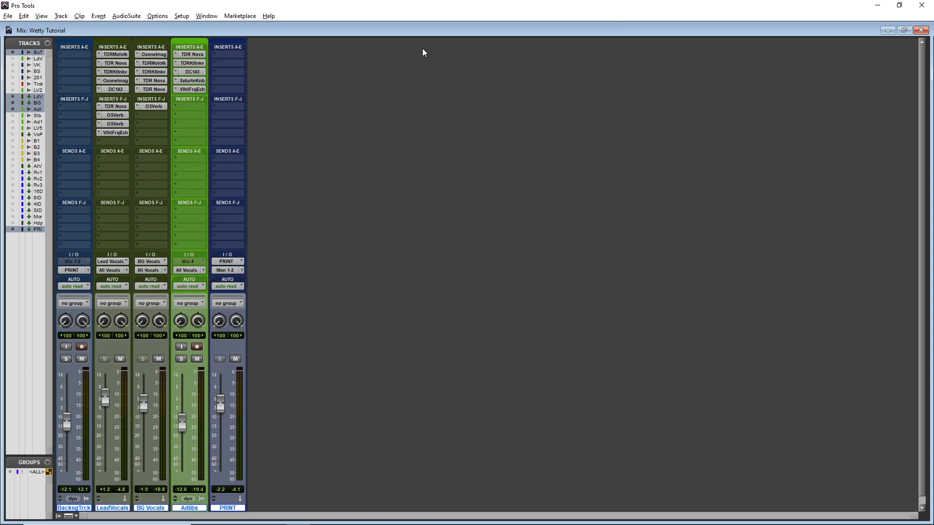
ctrl+alt+click(156, 60)
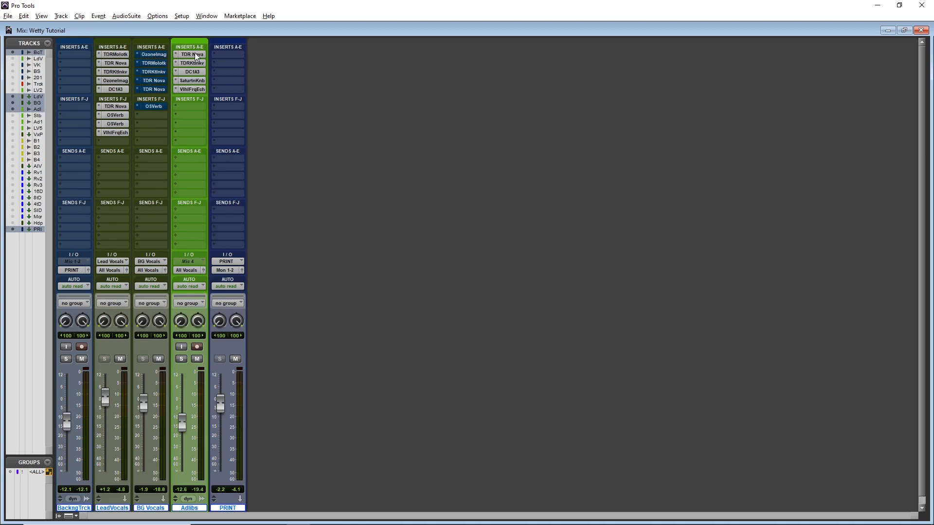
ctrl+alt+click(160, 60)
click(159, 358)
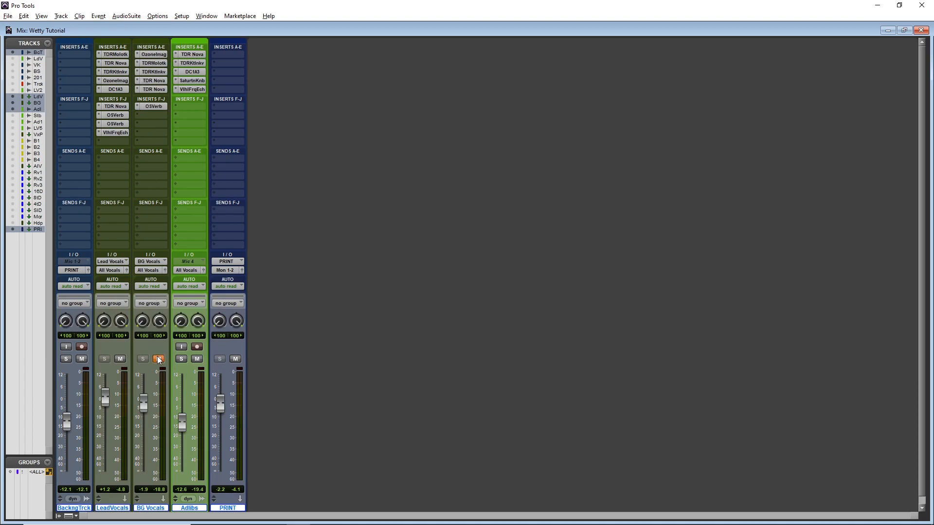
click(197, 359)
Bypass the Lead Vocals inserts from TDR Nova in slot B onward, and open the track's TDR Molotok compressor
ctrl+alt+click(123, 65)
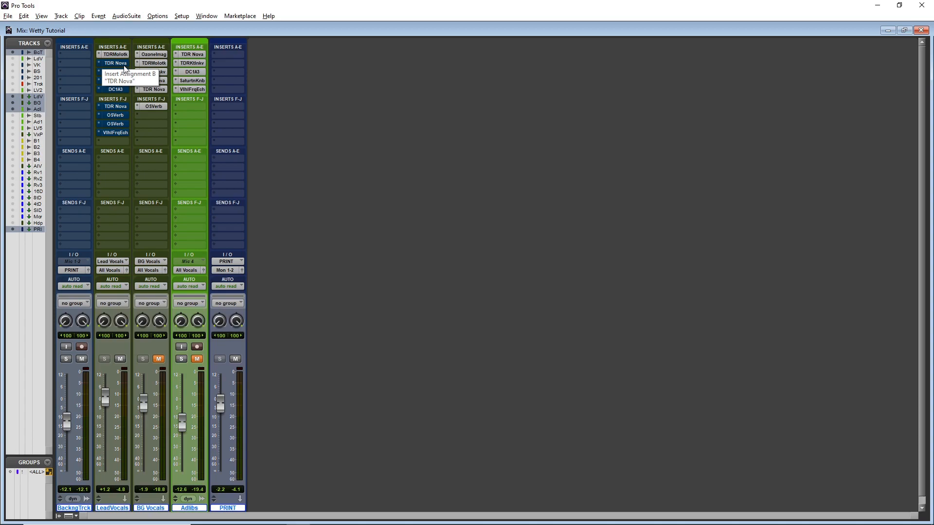
click(127, 54)
drag(465, 93, 480, 101)
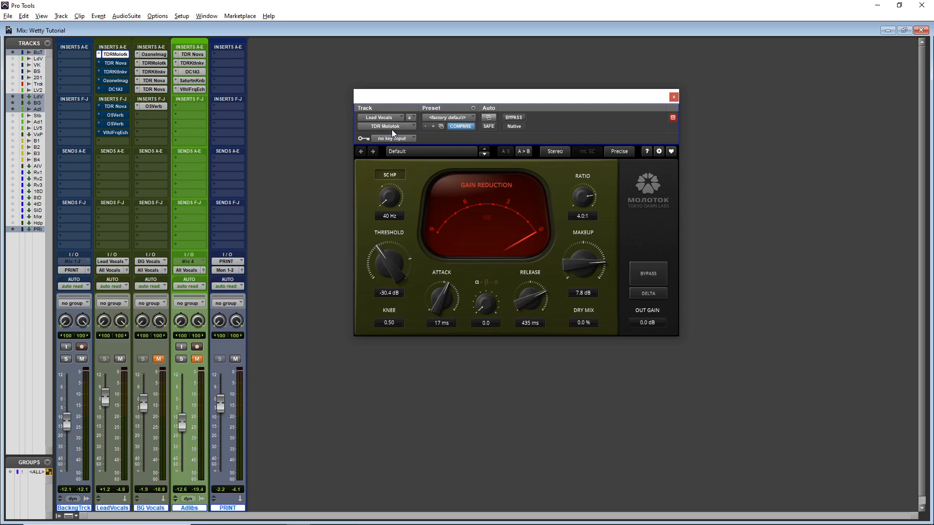
drag(496, 102, 495, 92)
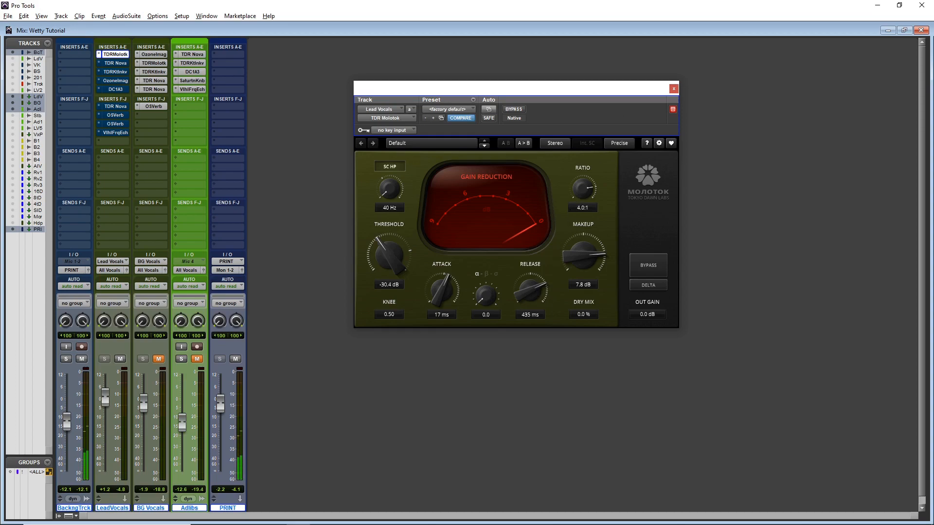
click(759, 98)
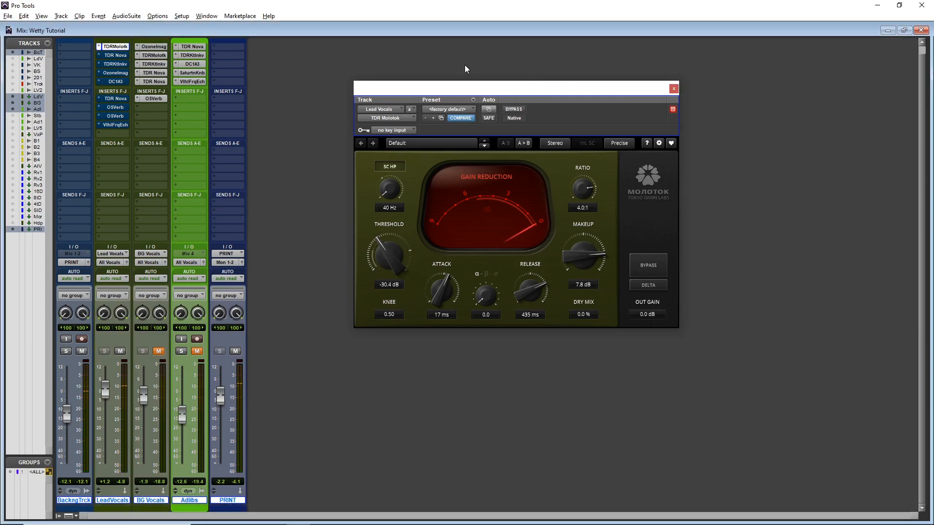
Set the disk playback cache size to 12 GB in the Playback Engine settings
click(182, 16)
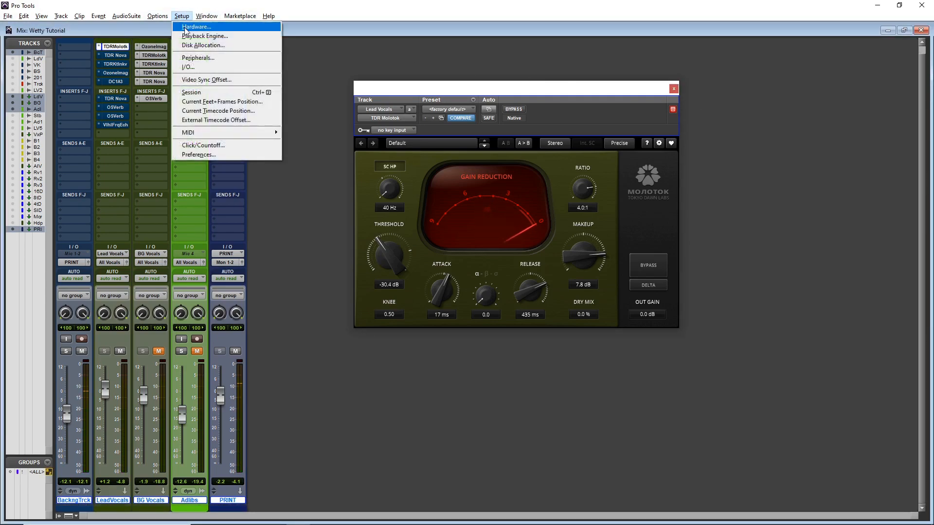
click(196, 36)
click(436, 249)
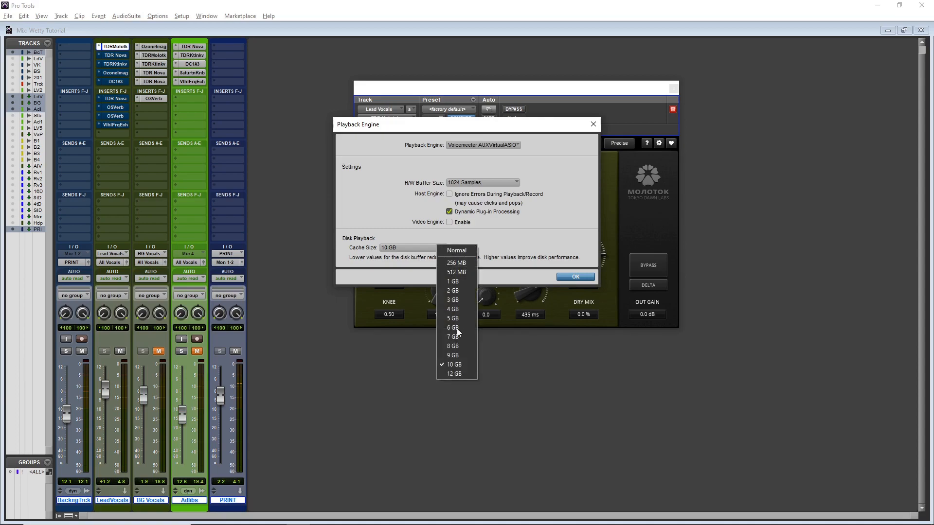
click(454, 372)
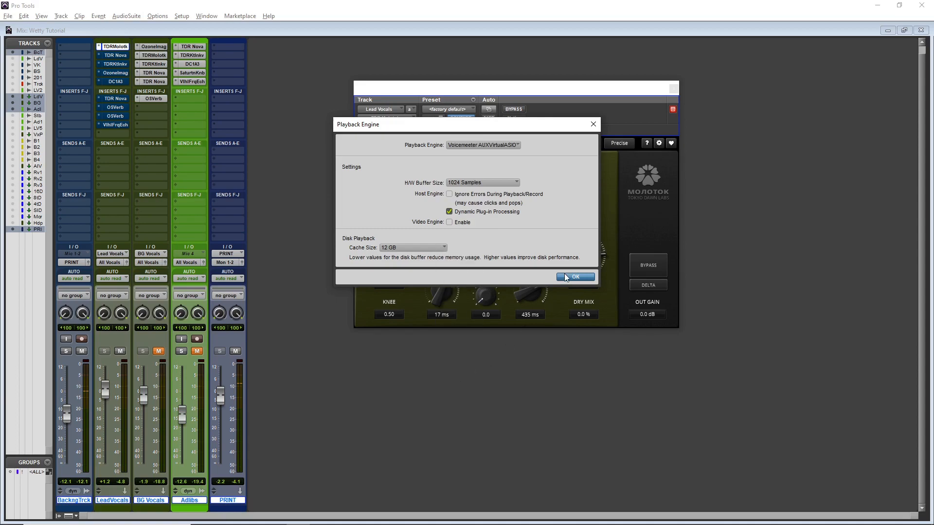
click(572, 277)
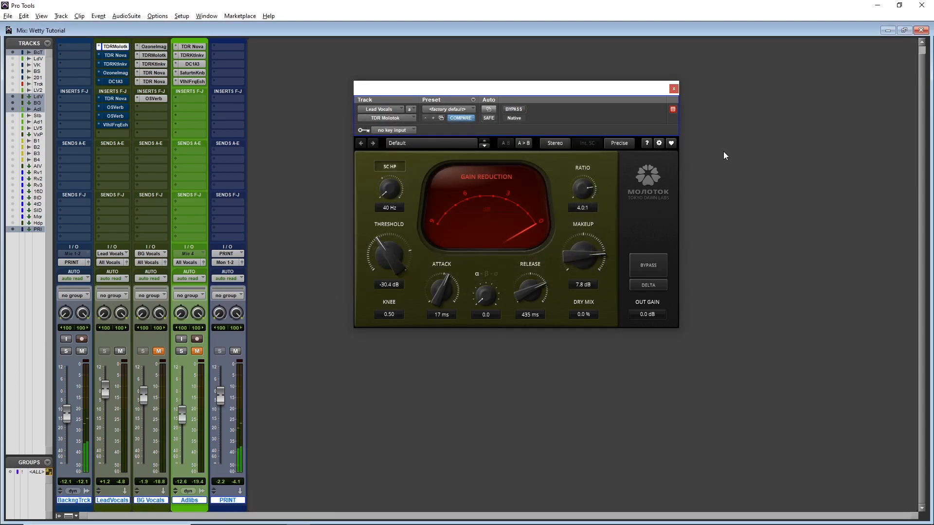
Stop playback and place the playback position at the start of the third Backing Track clip, then return to the mixer
key(ctrl+equal)
drag(546, 89, 516, 271)
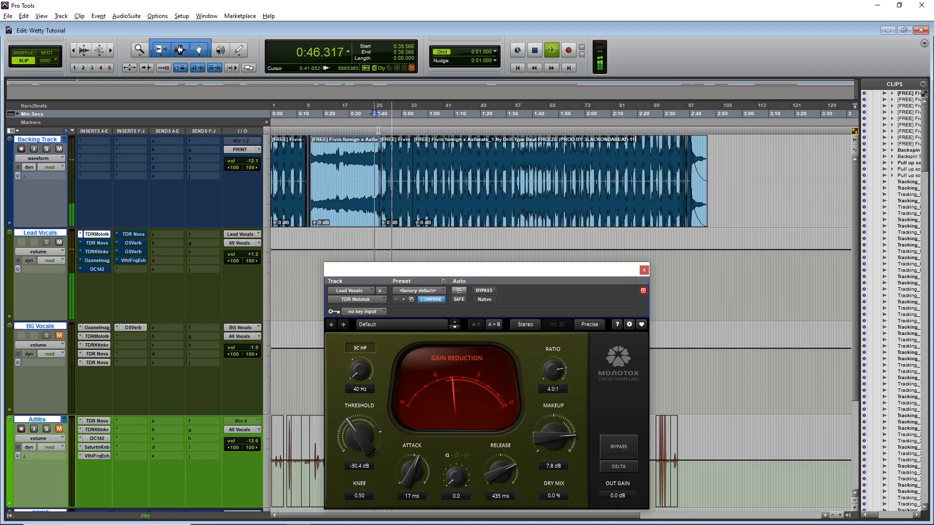
key(space)
click(380, 140)
drag(486, 276, 496, 211)
key(ctrl+equal)
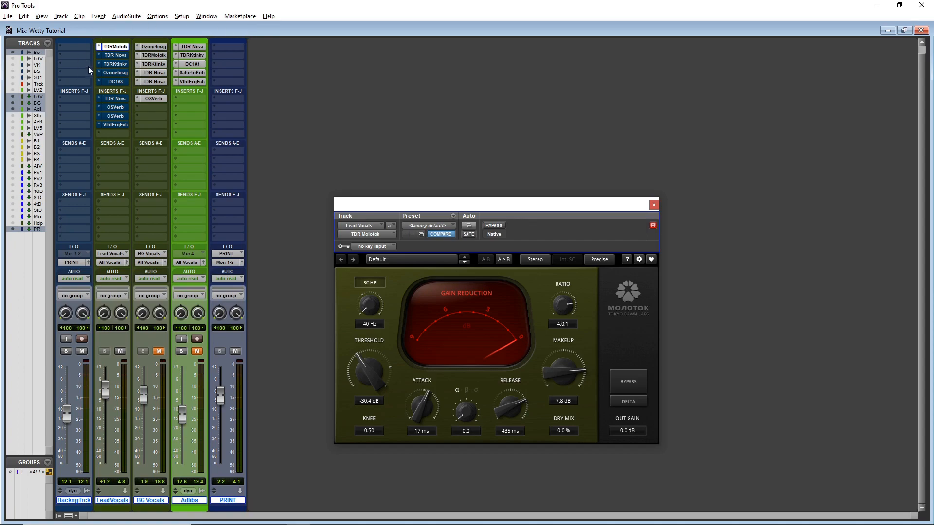
Open the first TDR Nova on Lead Vocals and examine the settings of bands I and IV
click(111, 56)
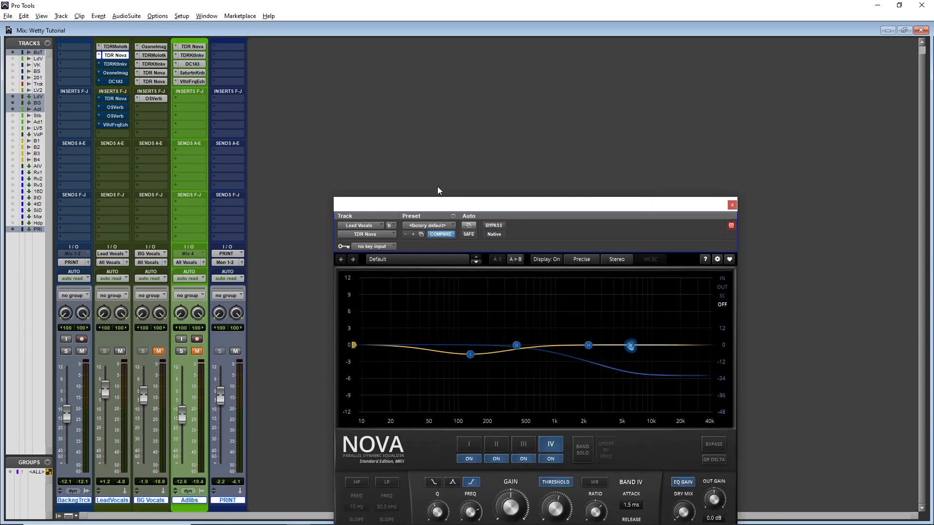
drag(457, 205, 451, 148)
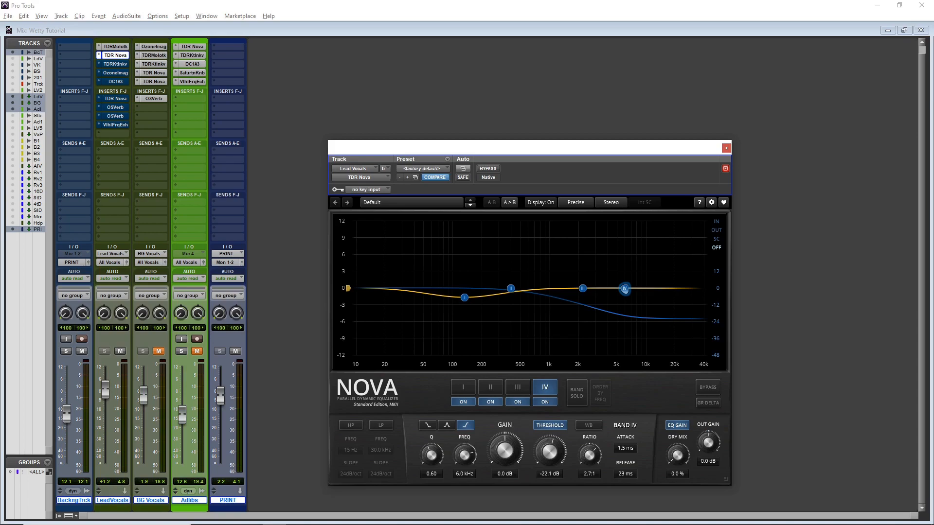
drag(594, 151, 560, 77)
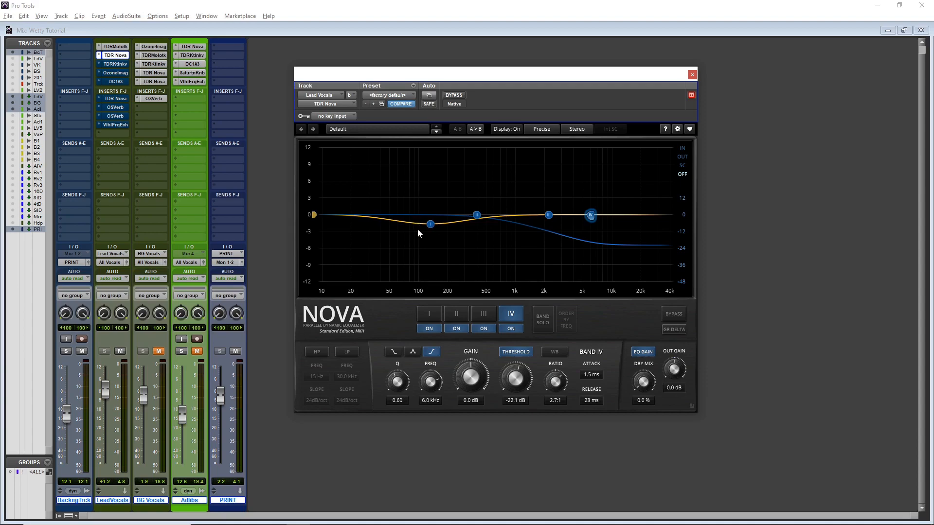
click(430, 224)
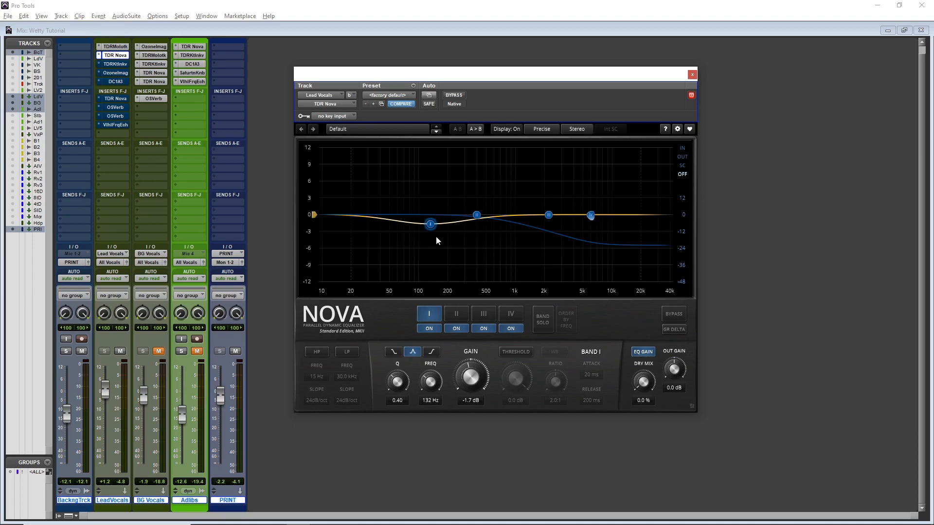
click(590, 215)
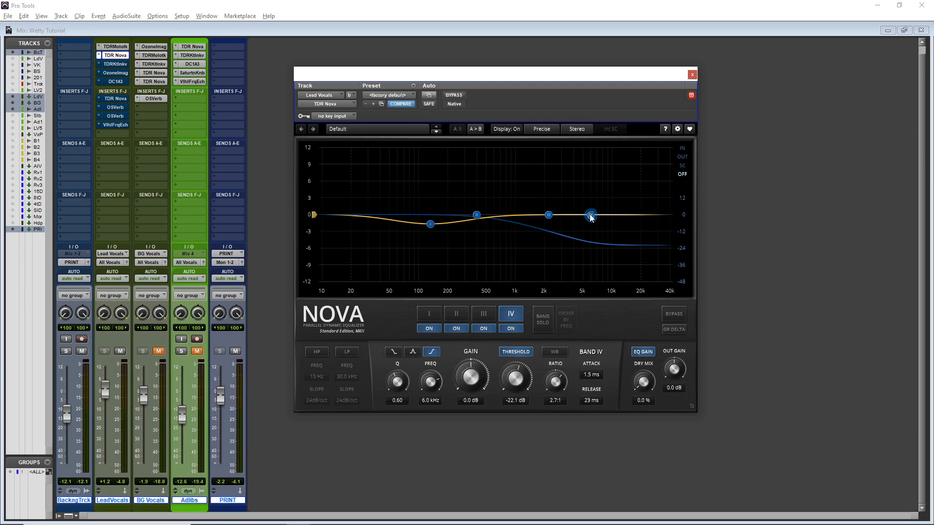
Compare the Lead Vocals with TDR Nova bypassed and active during playback, leaving the equalizer active
click(460, 97)
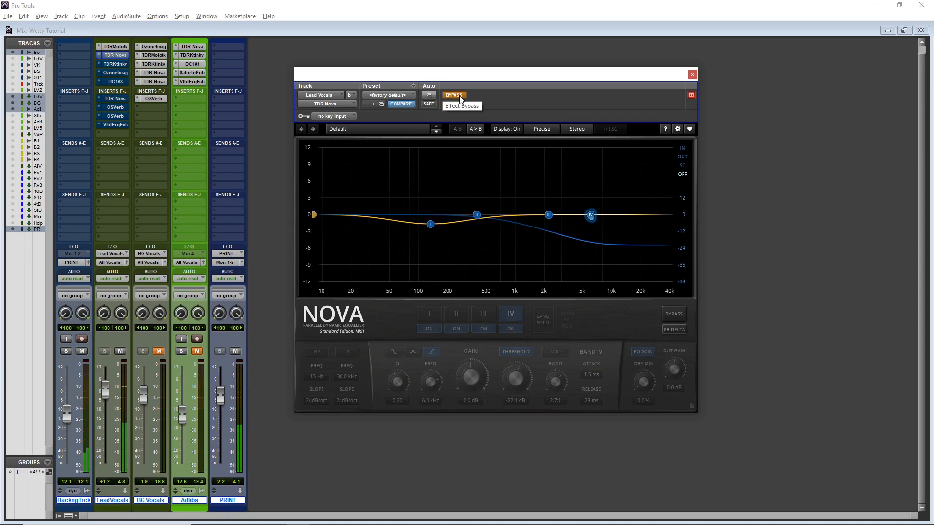
click(459, 96)
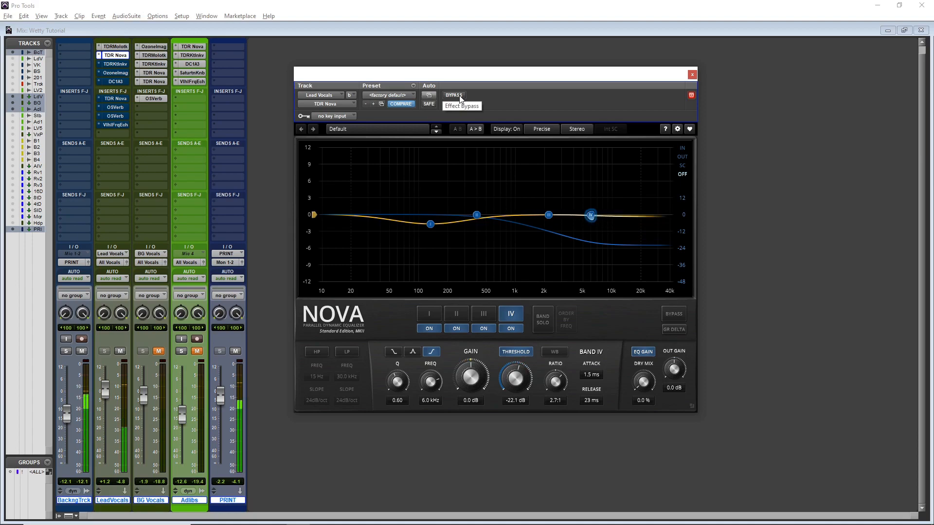
click(460, 97)
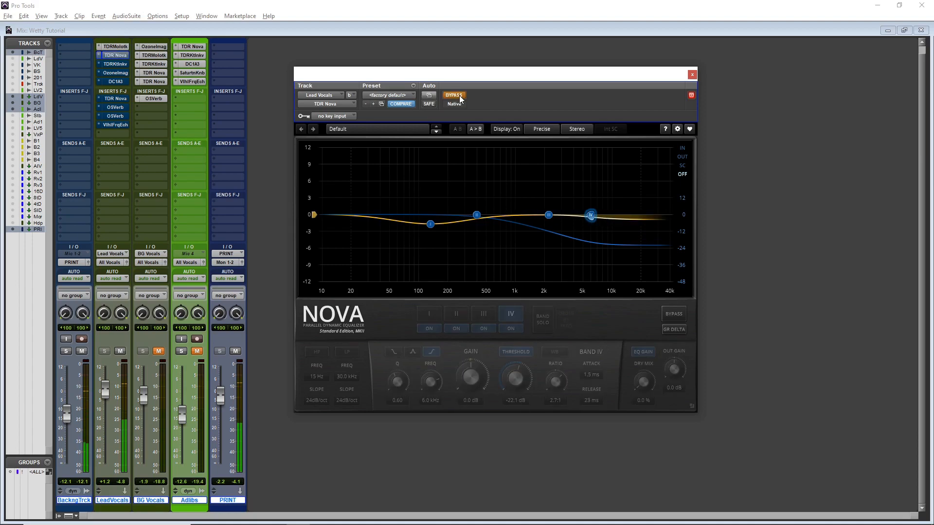
click(460, 96)
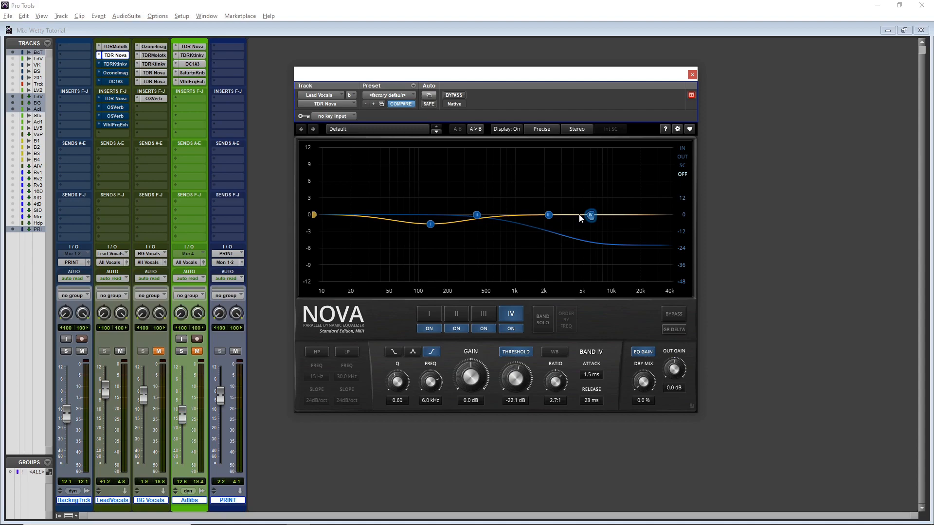
Open TDR Kotelnikov on Lead Vocals and take the compressor out of bypass
click(116, 64)
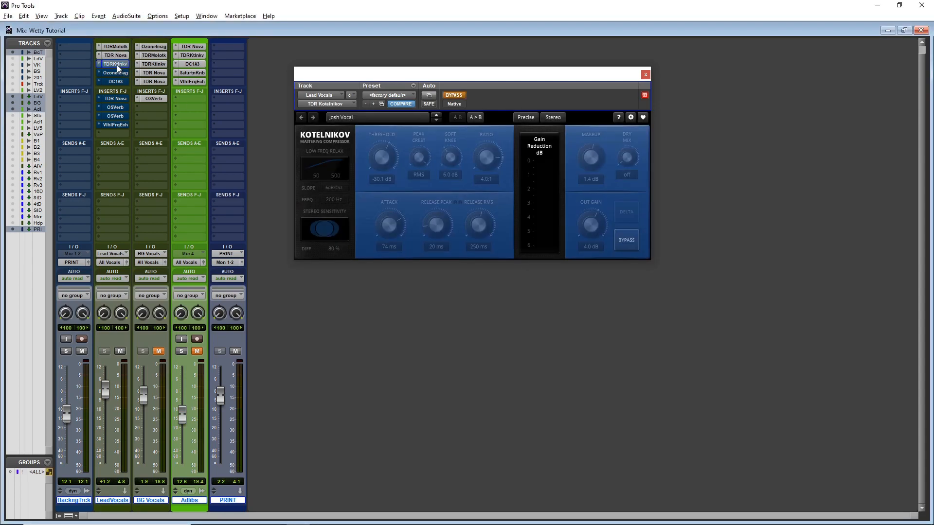
click(447, 95)
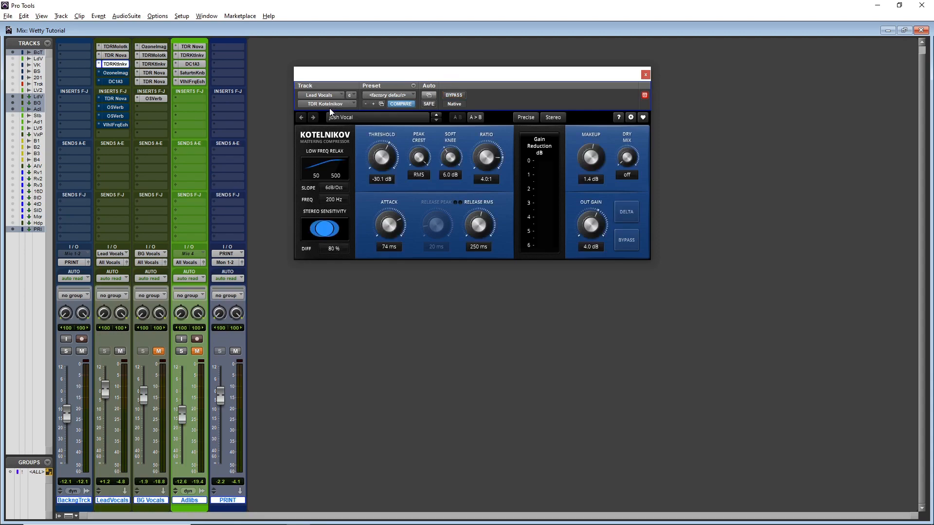
drag(393, 83, 430, 164)
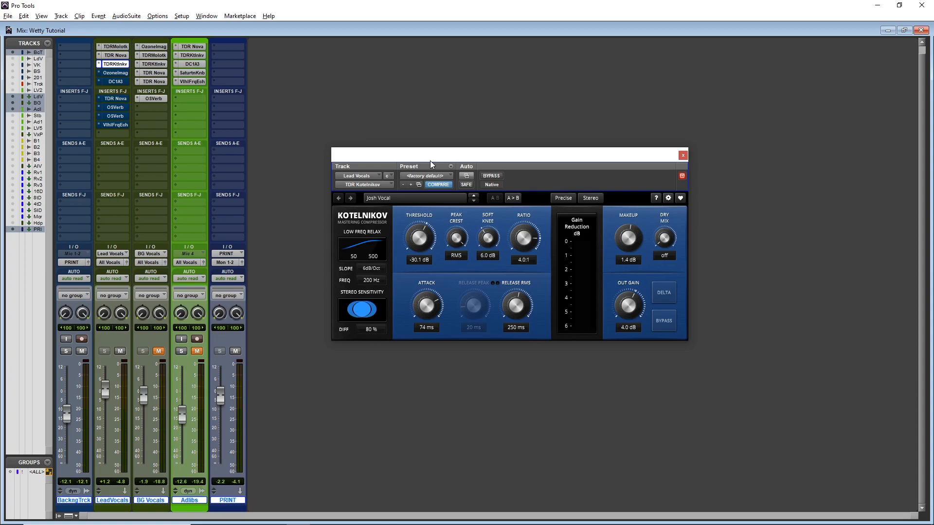
drag(431, 164, 417, 128)
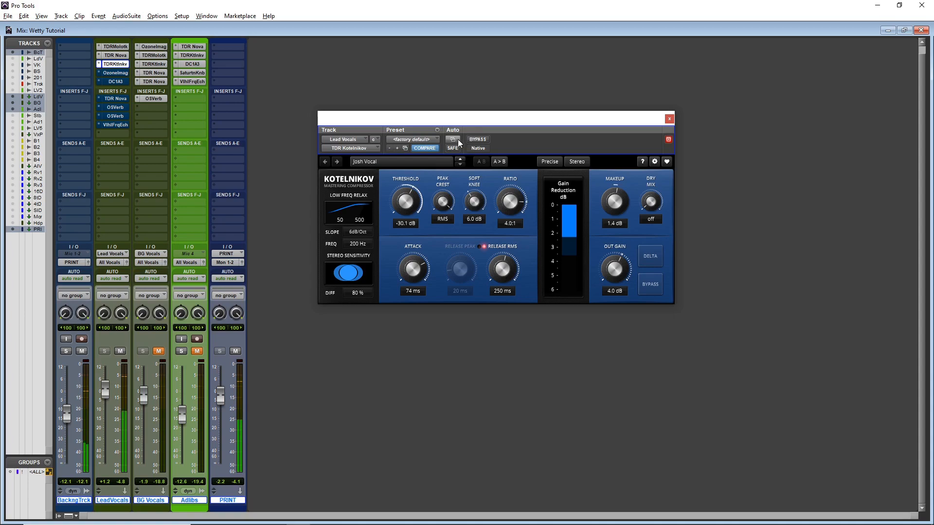
Compare the Lead Vocals with Kotelnikov bypassed and active during playback, leaving the compressor active
click(472, 141)
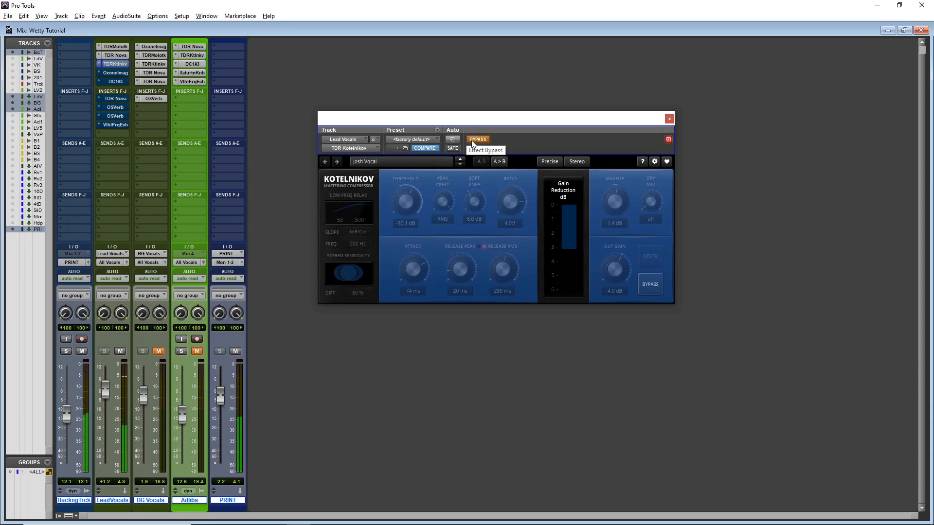
click(473, 140)
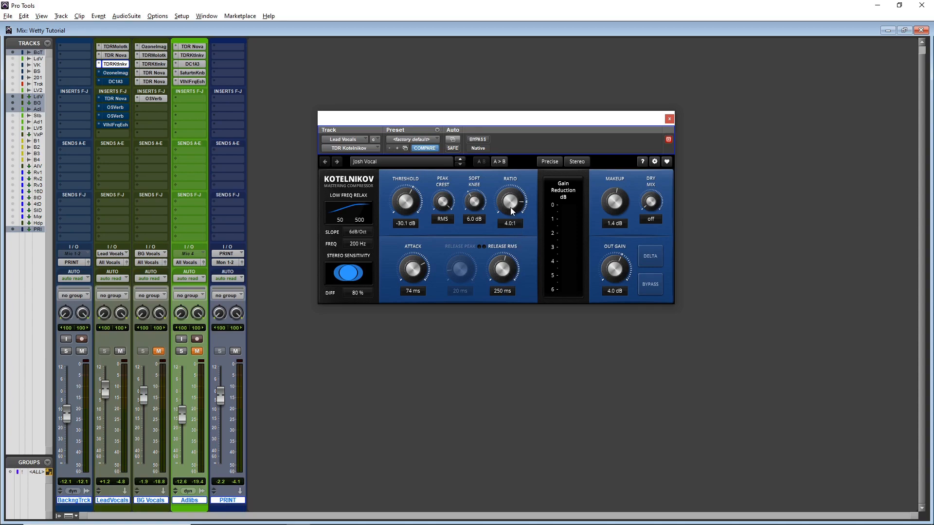
key(space)
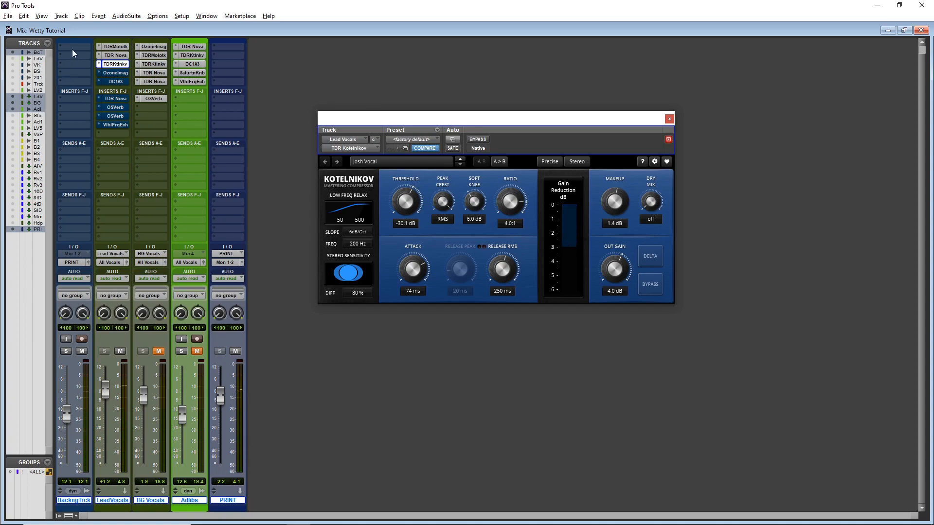
Review the Lead Vocals compressor settings in TDR Molotok and in TDR Kotelnikov
scroll(115, 54, up, 1)
click(115, 54)
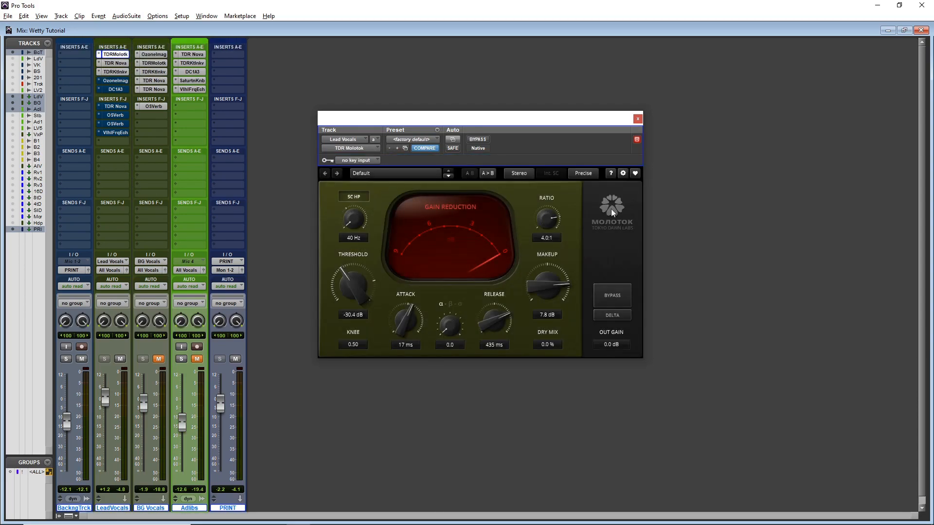
click(115, 71)
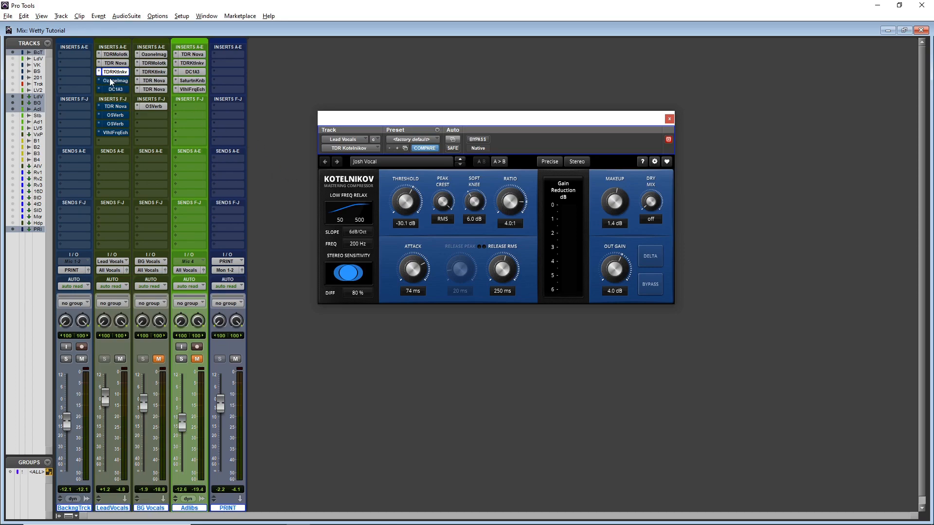
Activate Ozone Imager on Lead Vocals and compare playback with it bypassed, leaving it active
click(110, 81)
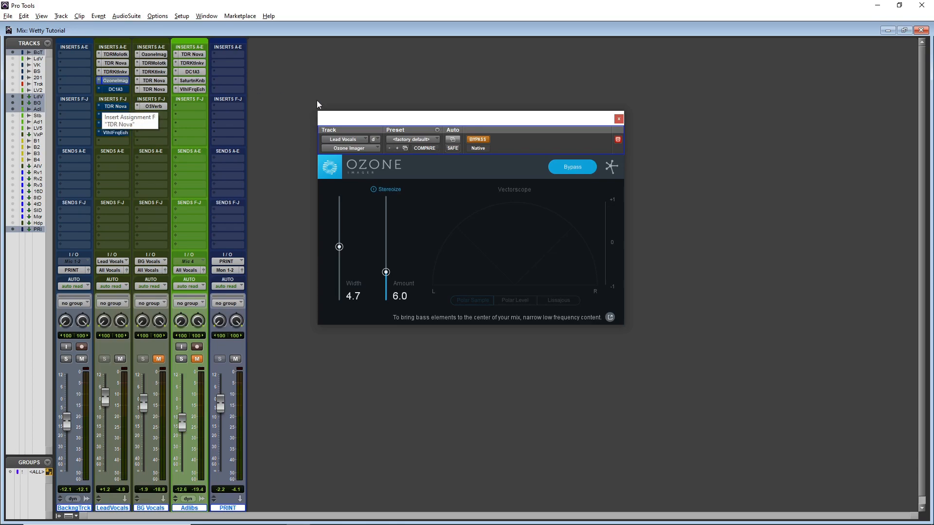
click(478, 140)
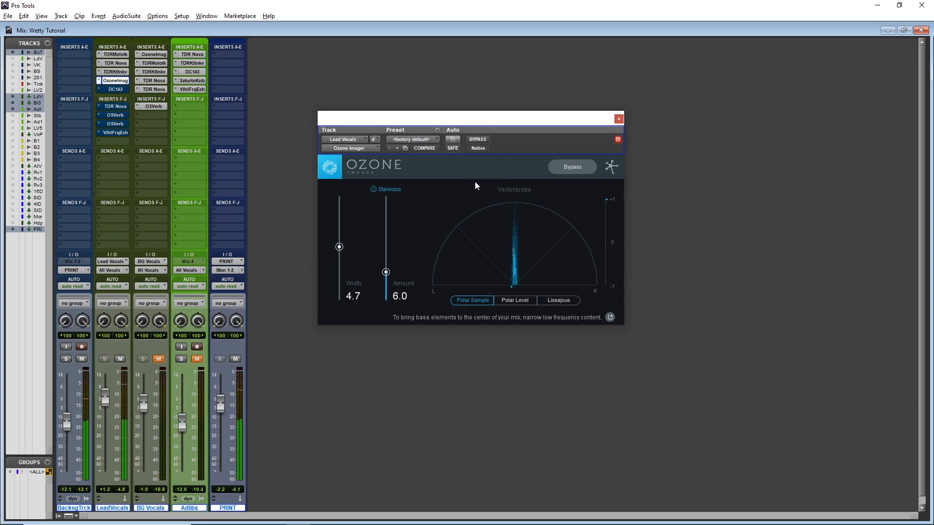
click(477, 140)
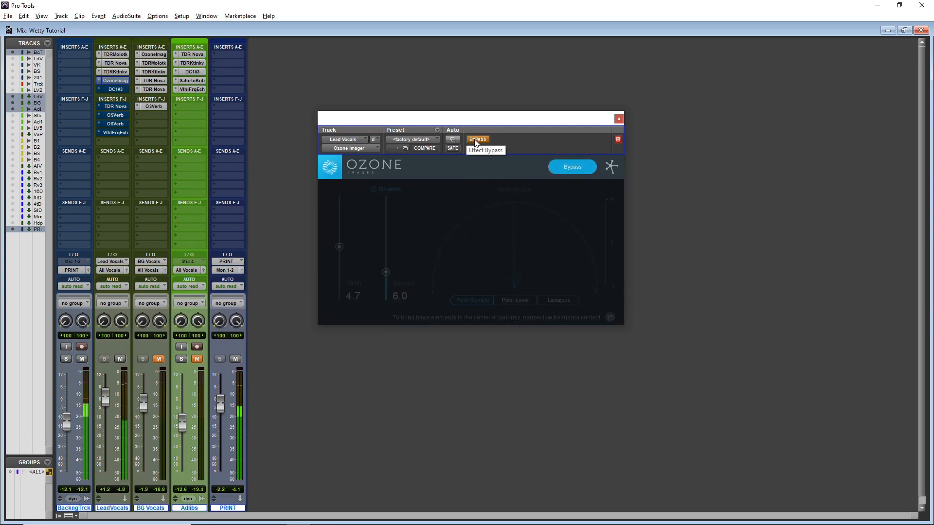
click(476, 141)
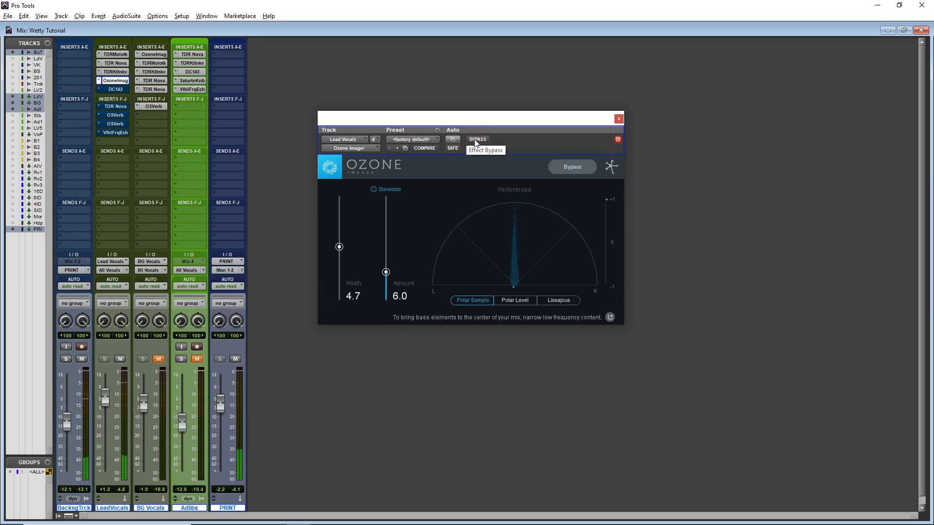
Activate the DC1A3 compressor on Lead Vocals and compare playback with it bypassed, leaving it active
key(space)
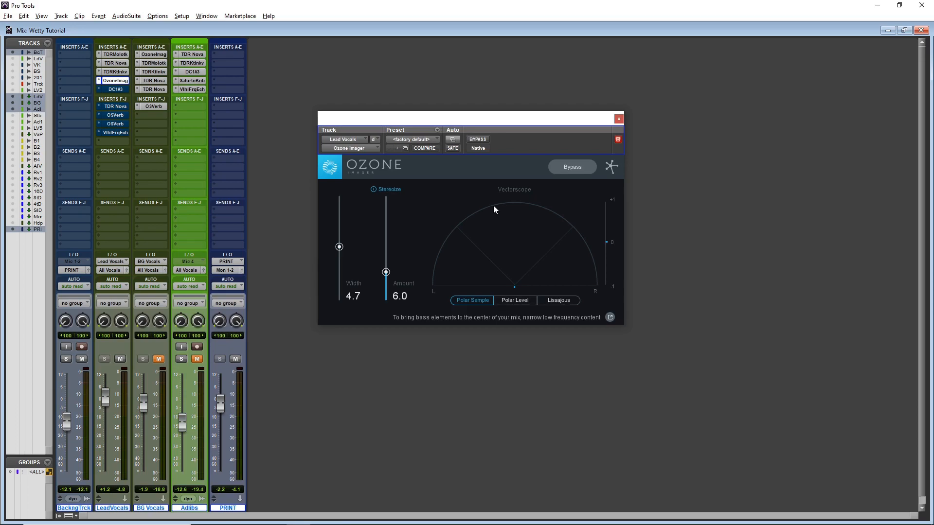
drag(452, 119, 492, 109)
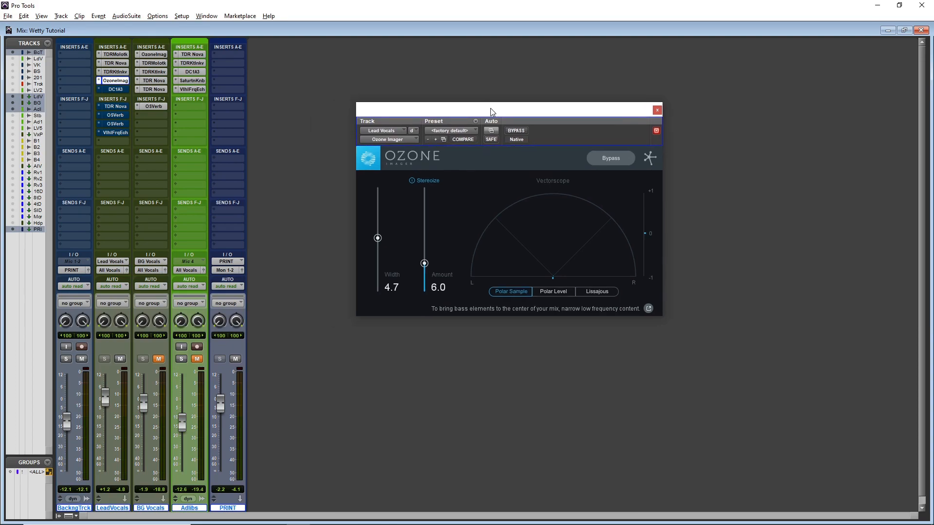
click(121, 90)
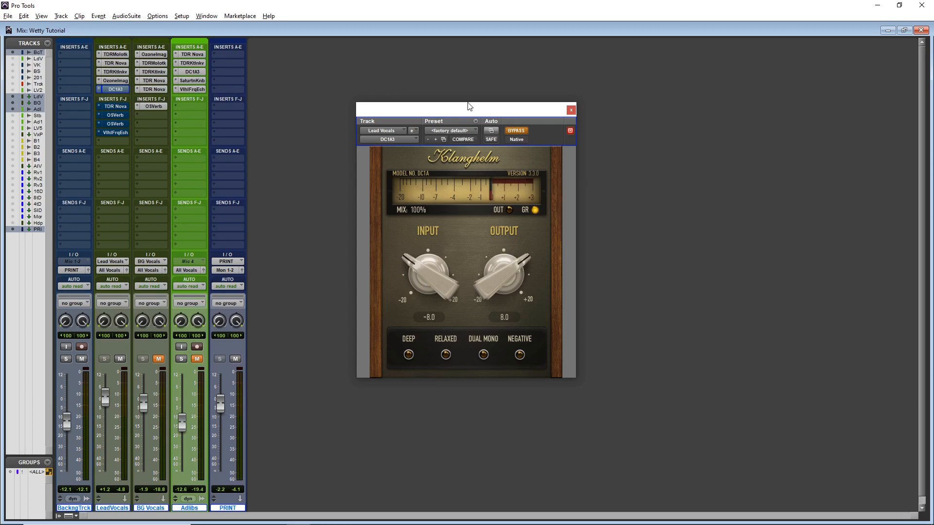
drag(470, 106, 469, 104)
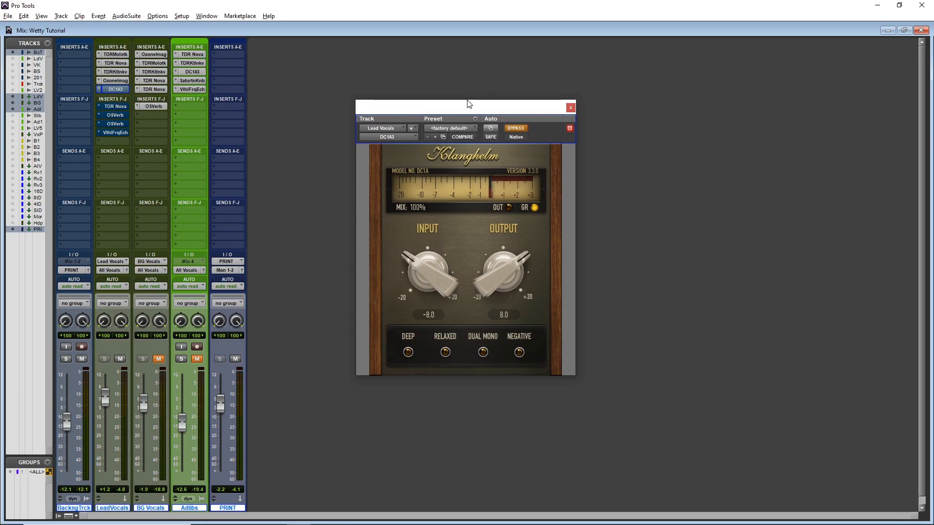
click(509, 129)
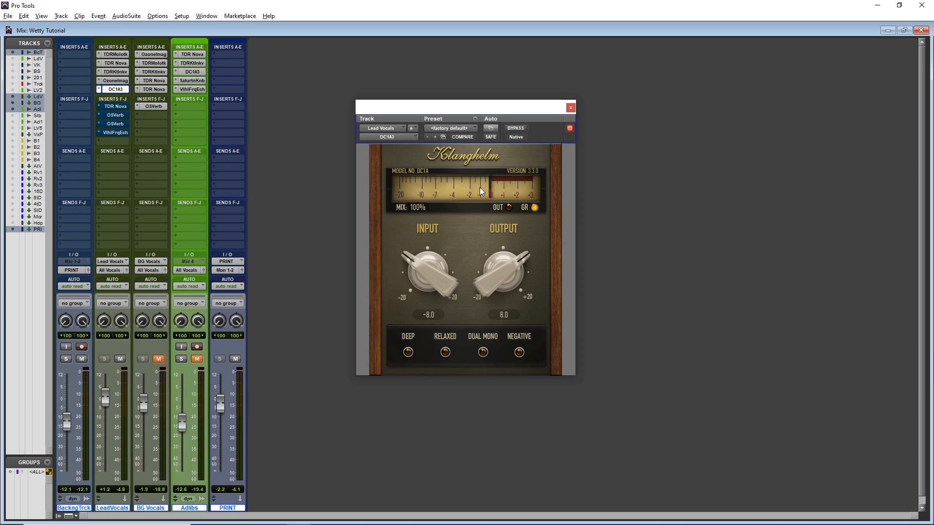
drag(473, 107, 503, 82)
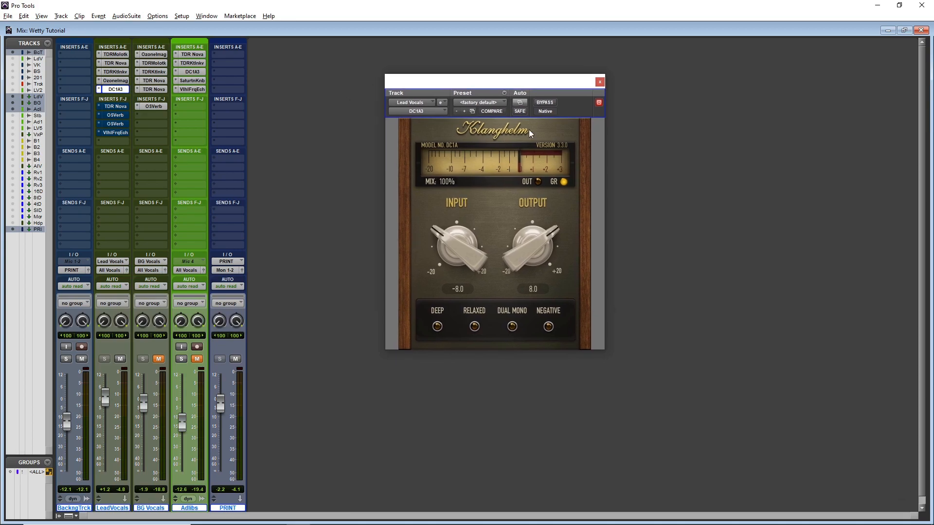
click(544, 104)
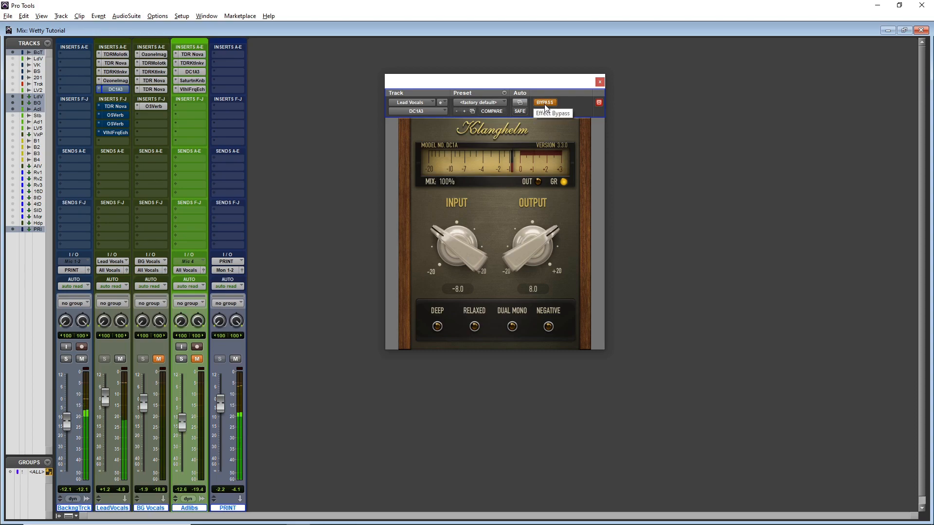
click(544, 103)
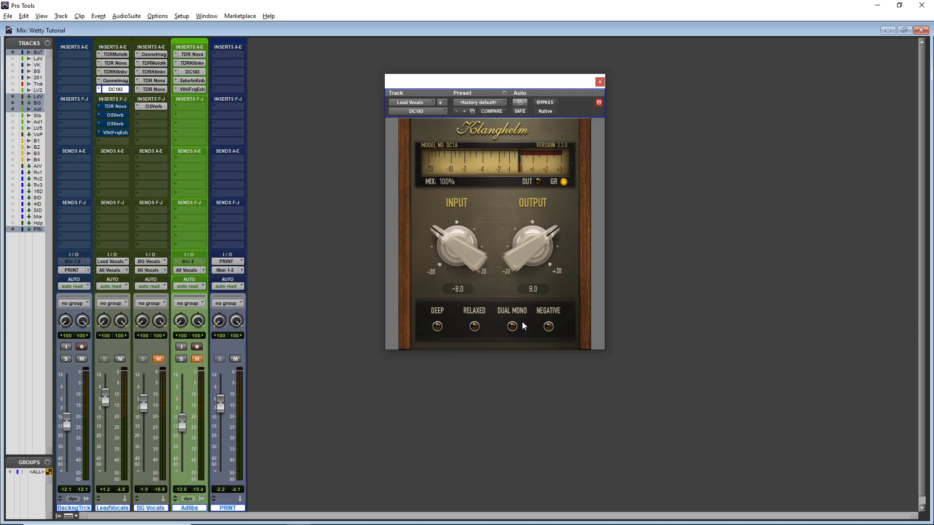
Review the first five Lead Vocals inserts in chain order: TDR Molotok, TDR Nova, TDR Kotelnikov, Ozone Imager and DC1A3
click(115, 63)
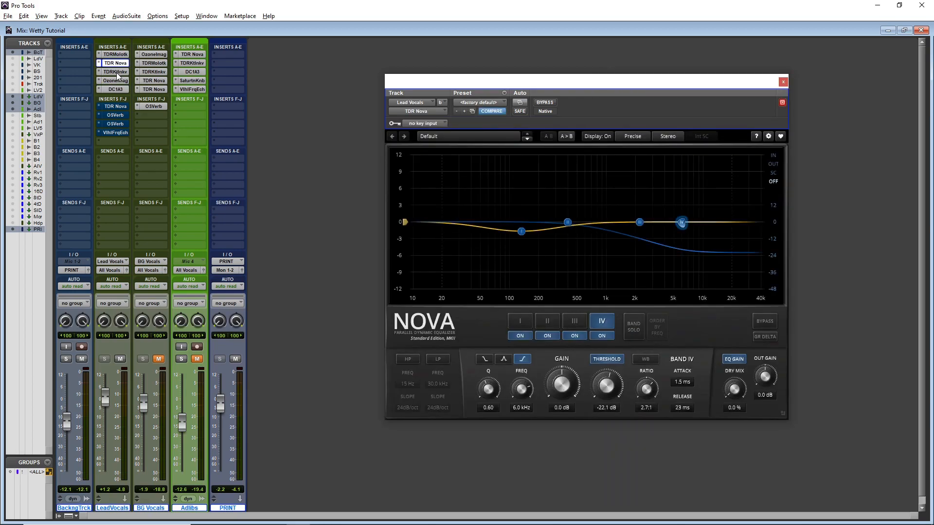
click(115, 72)
click(117, 81)
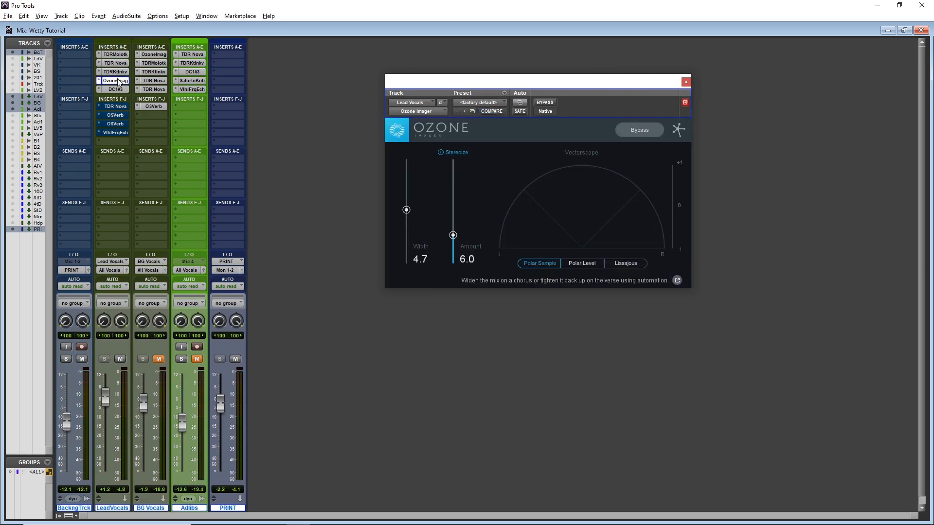
click(117, 55)
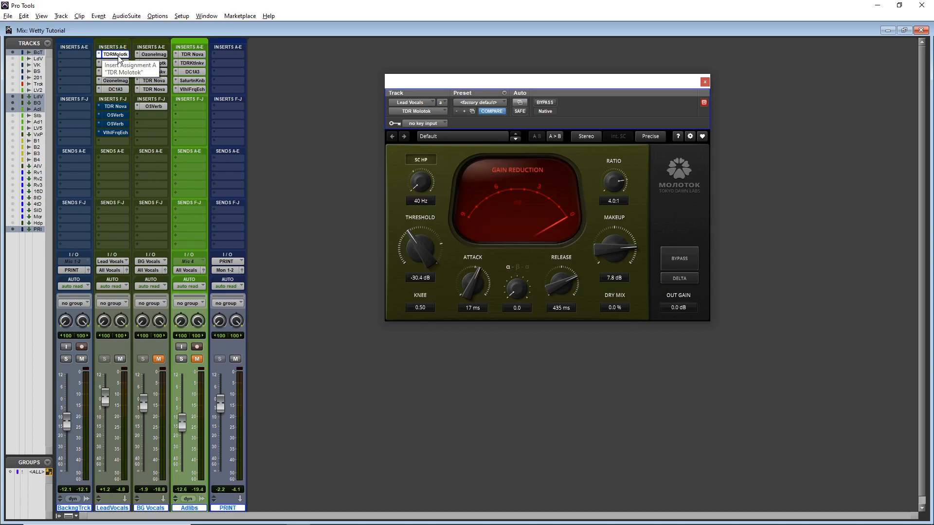
click(117, 64)
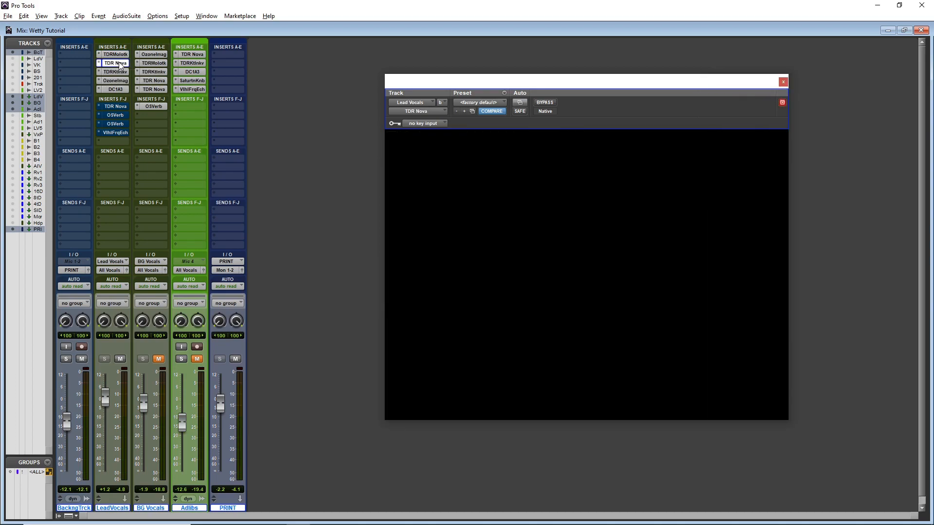
click(119, 72)
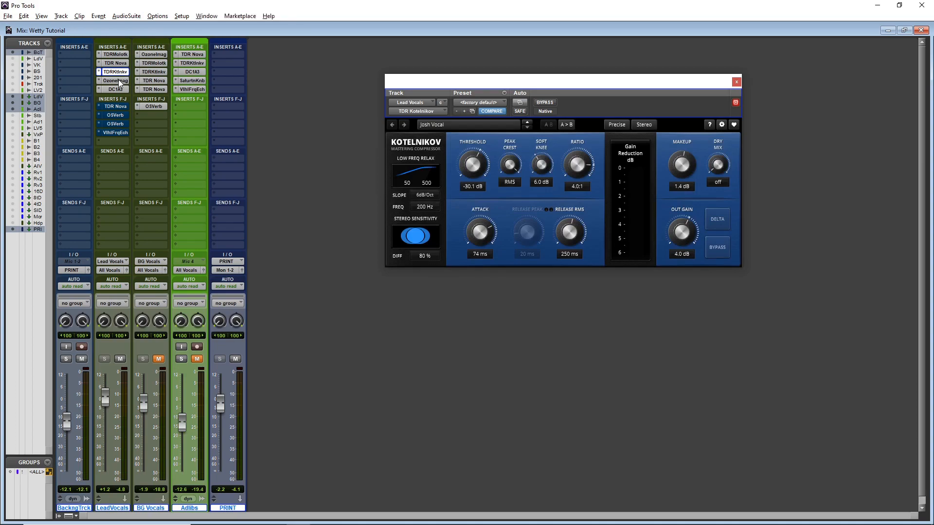
click(119, 81)
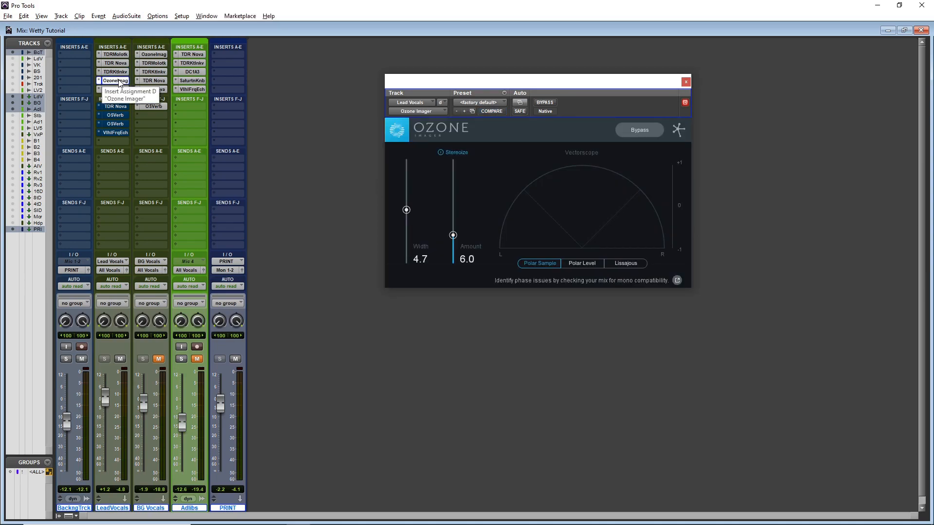
click(116, 89)
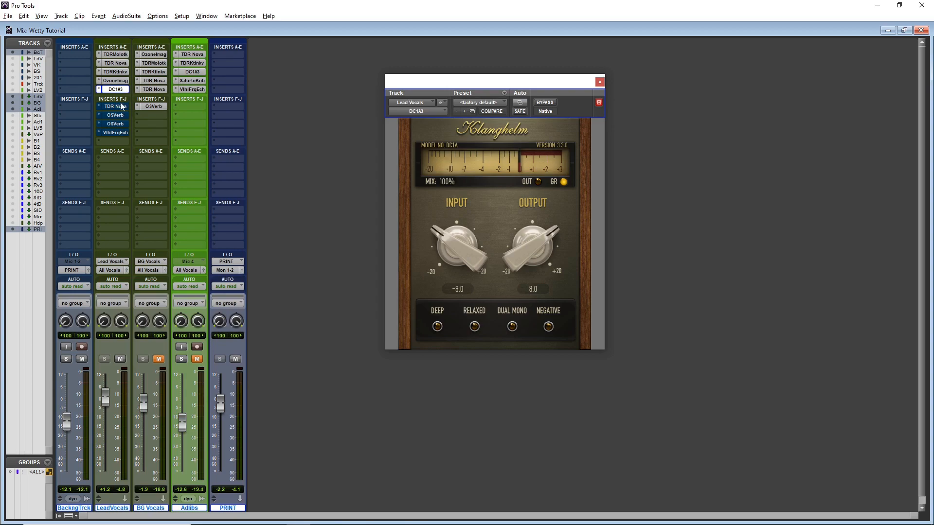
Activate the second TDR Nova on Lead Vocals and inspect its EQ bands II and III
click(117, 108)
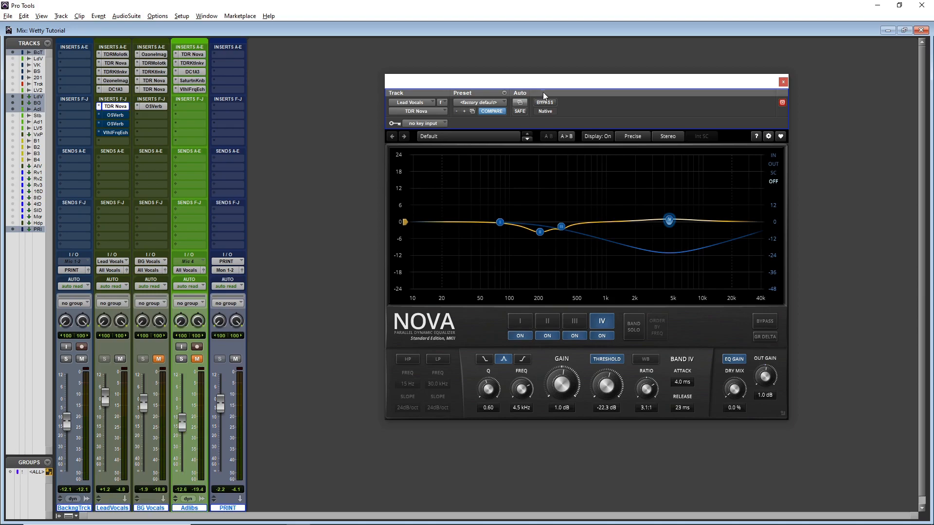
drag(542, 87, 491, 77)
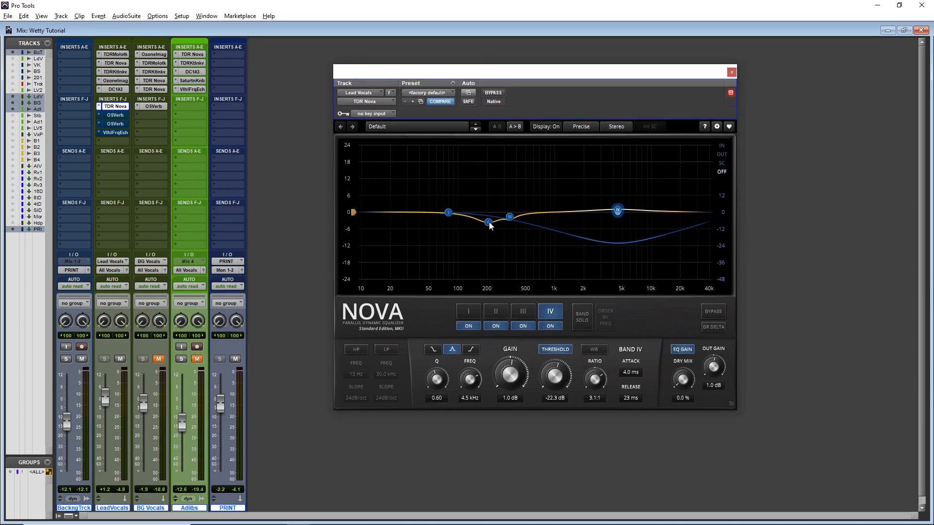
click(509, 217)
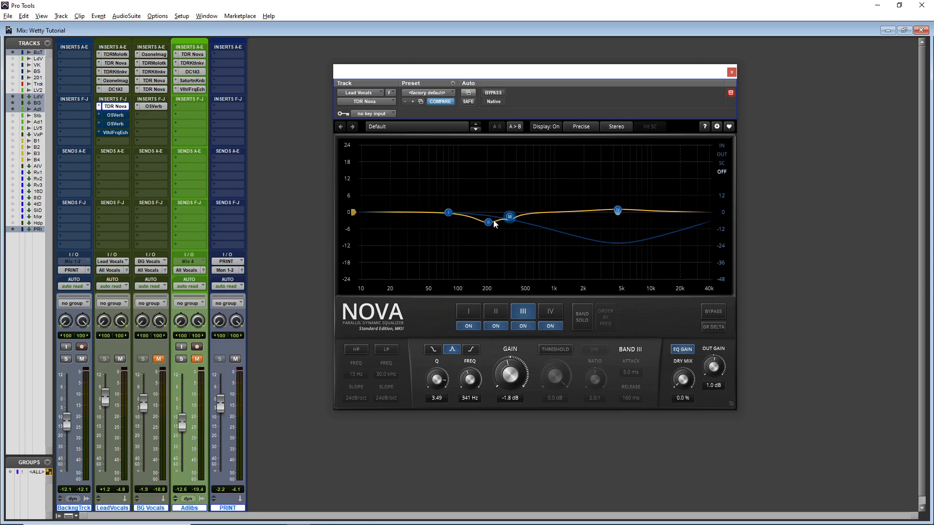
click(489, 222)
click(509, 217)
click(493, 224)
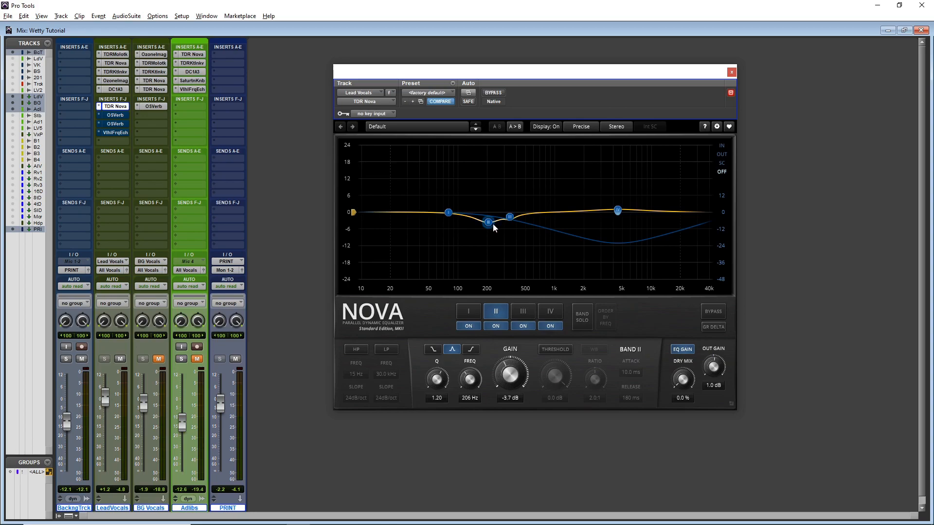
Inspect band IV of the second TDR Nova and compare playback with the plug-in bypassed and active, leaving it active
click(620, 211)
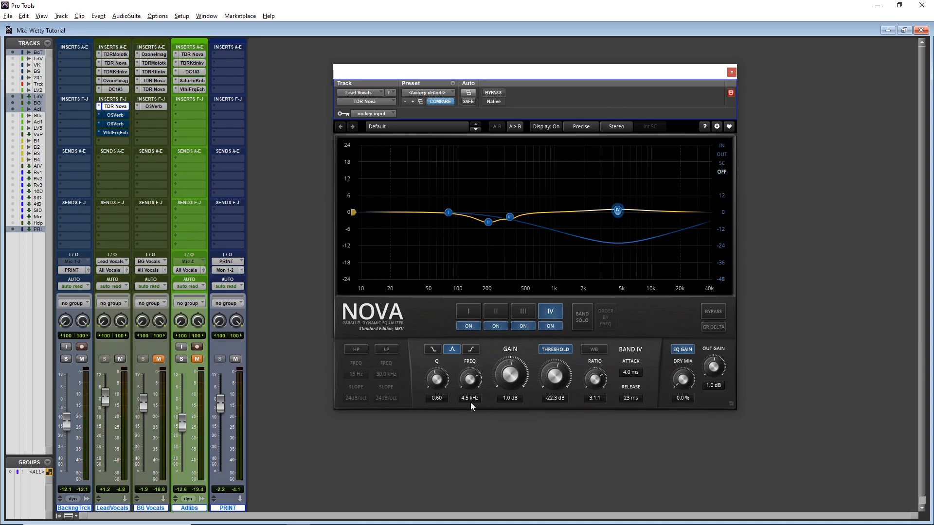
click(500, 92)
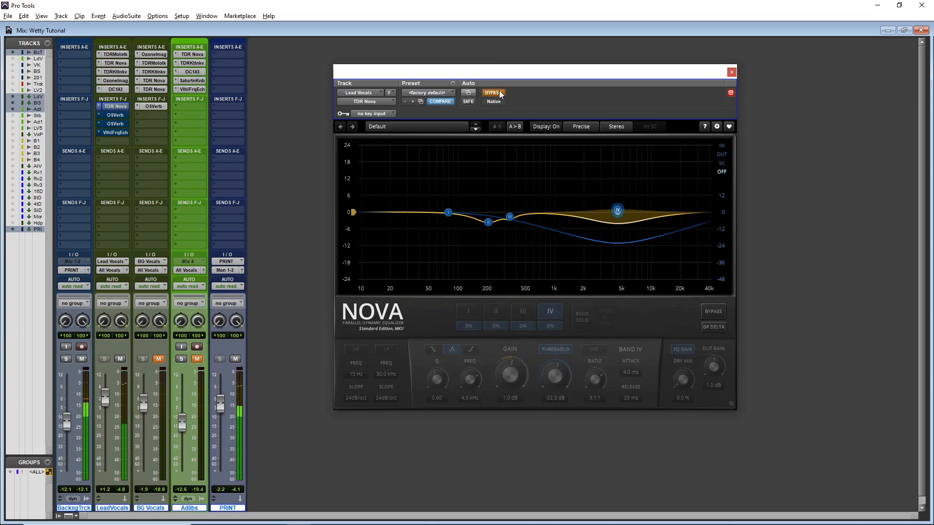
click(500, 92)
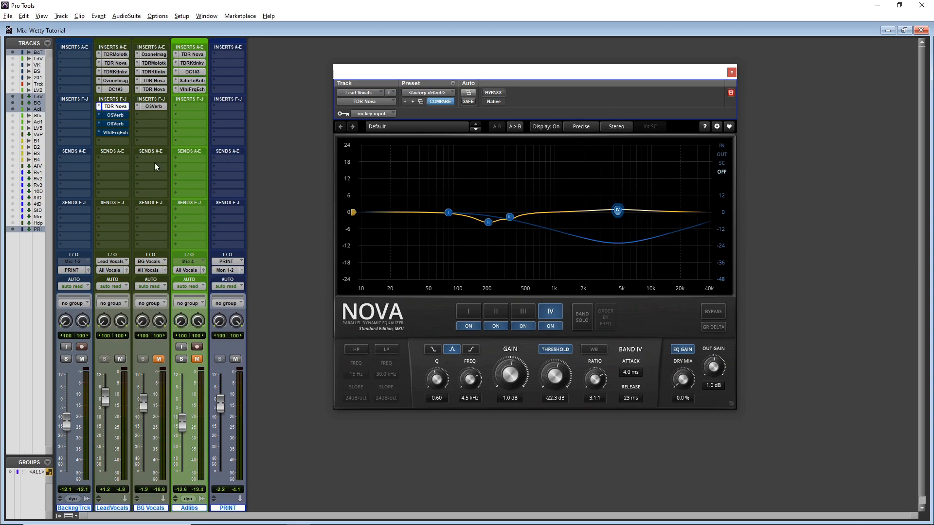
Mute the backing track and take the first OldSkoolVerb on Lead Vocals out of bypass
click(114, 116)
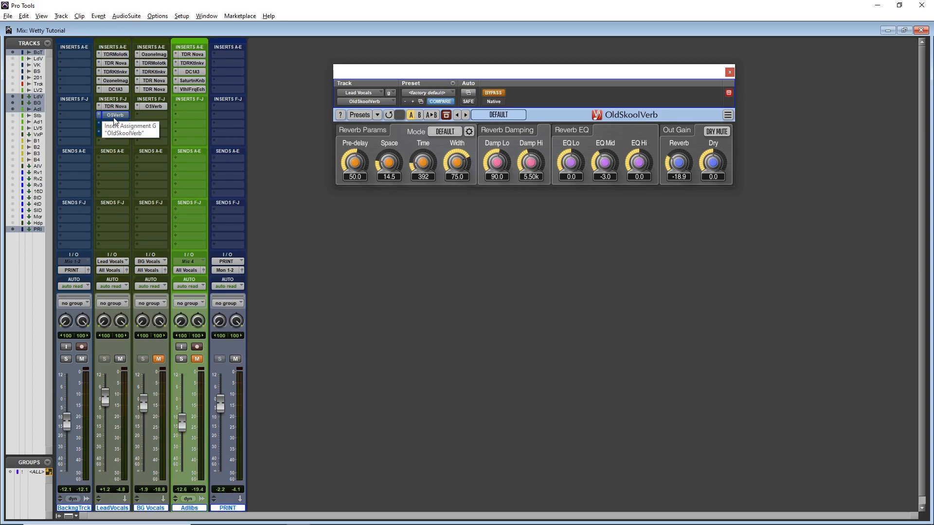
click(83, 359)
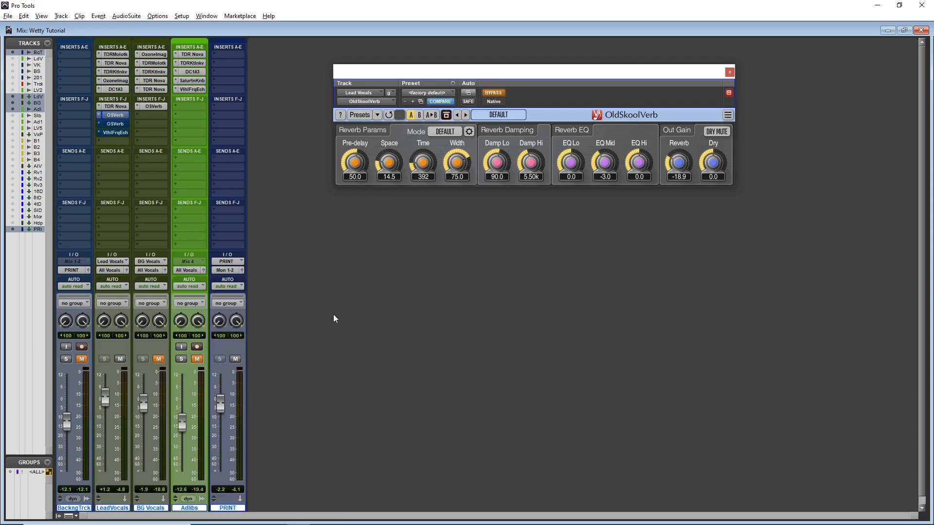
click(494, 93)
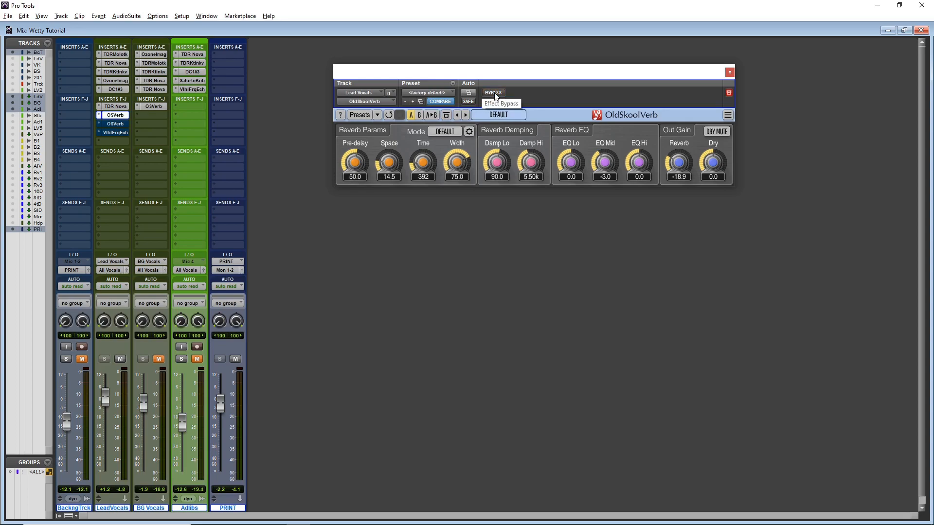
Compare the first OldSkoolVerb bypassed and active during playback, both without and with the backing track, leaving the reverb active
drag(491, 75, 489, 123)
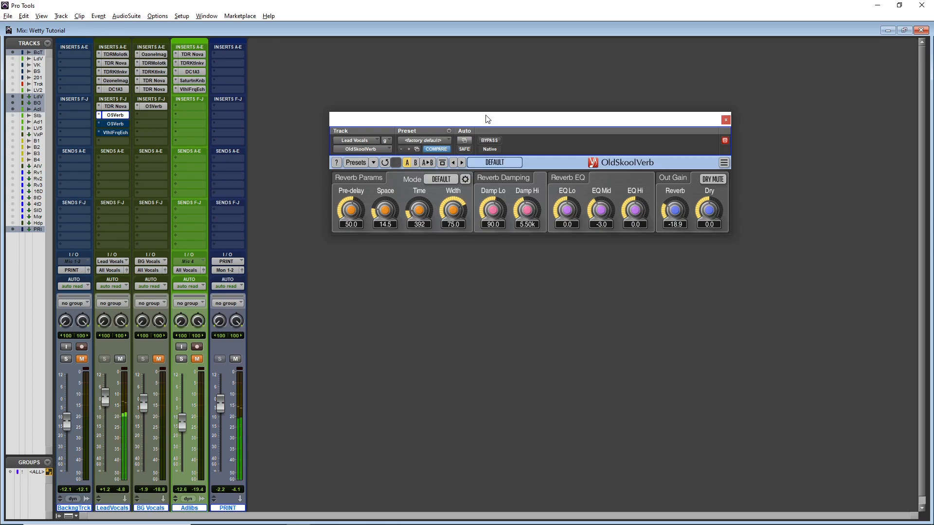
click(490, 141)
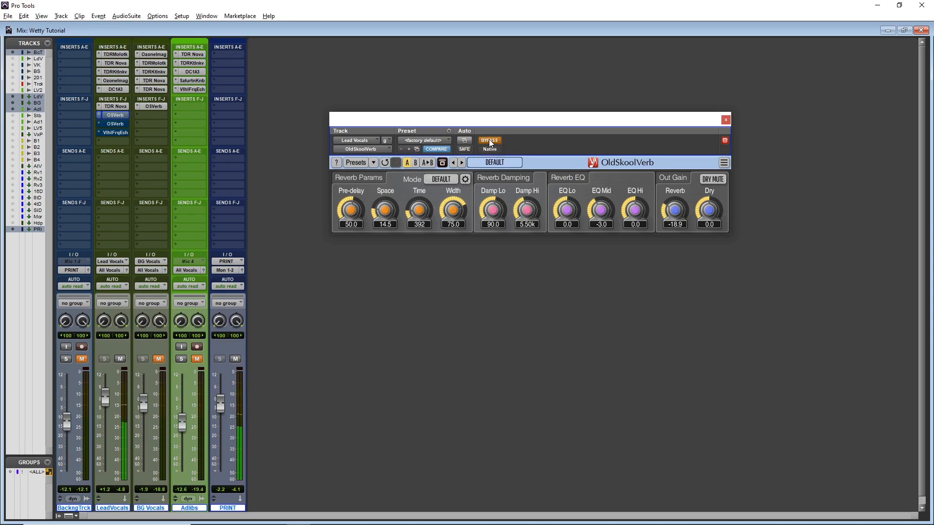
click(489, 141)
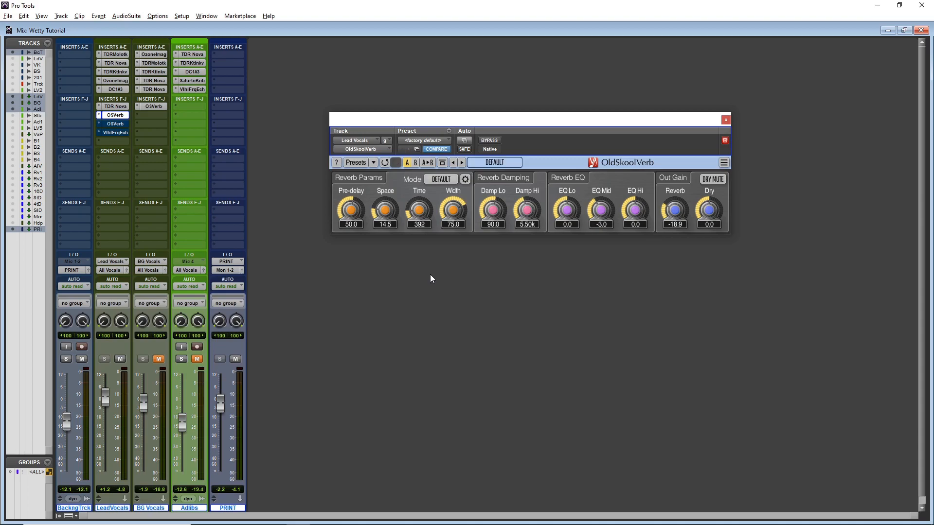
key(space)
click(488, 140)
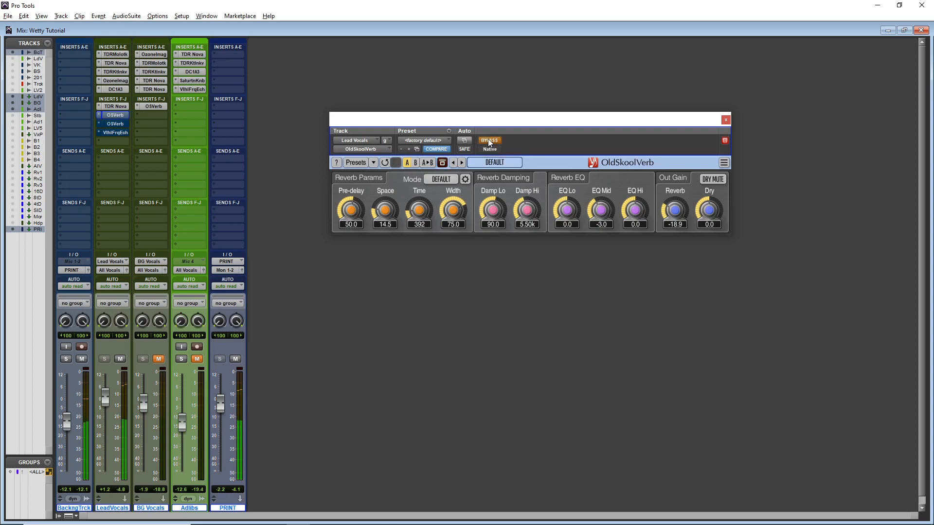
click(489, 141)
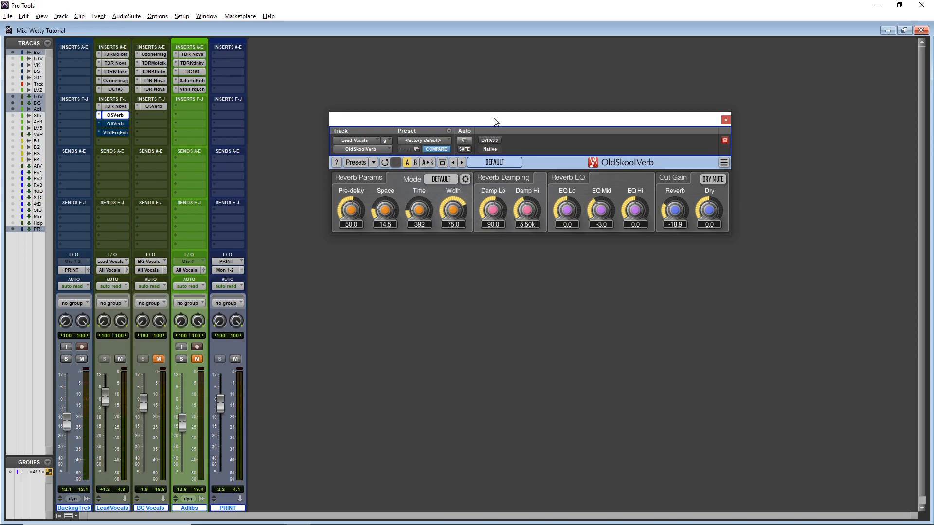
Lower the Reverb output gain of the first OldSkoolVerb to -20.0
mouse_move(674, 214)
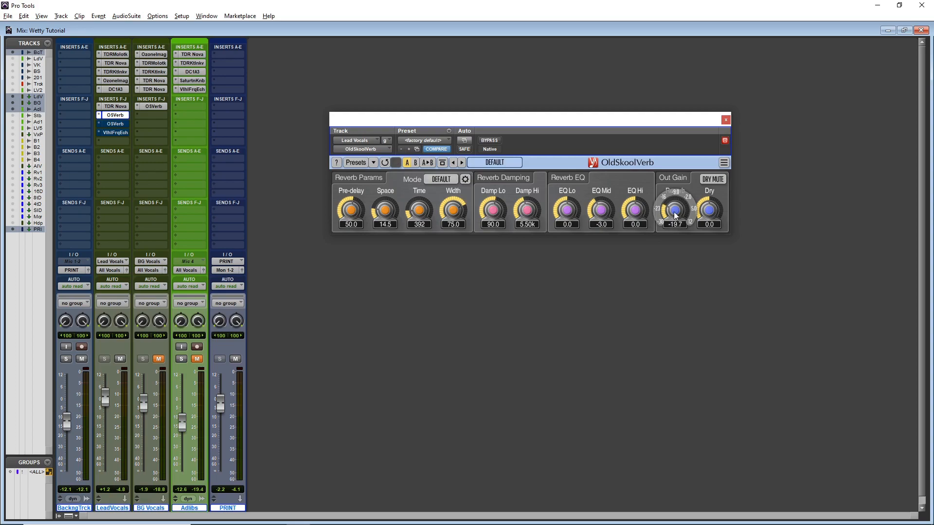
scroll(675, 215, down, 2)
scroll(673, 211, down, 1)
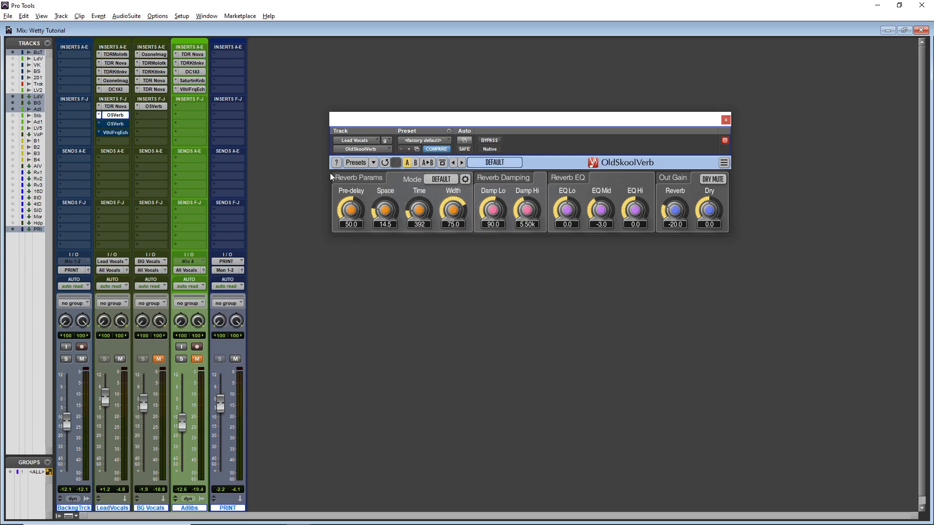
Show the second Lead Vocals OldSkoolVerb, set to Spatial Plate, below the first and take it out of bypass
drag(666, 122, 664, 62)
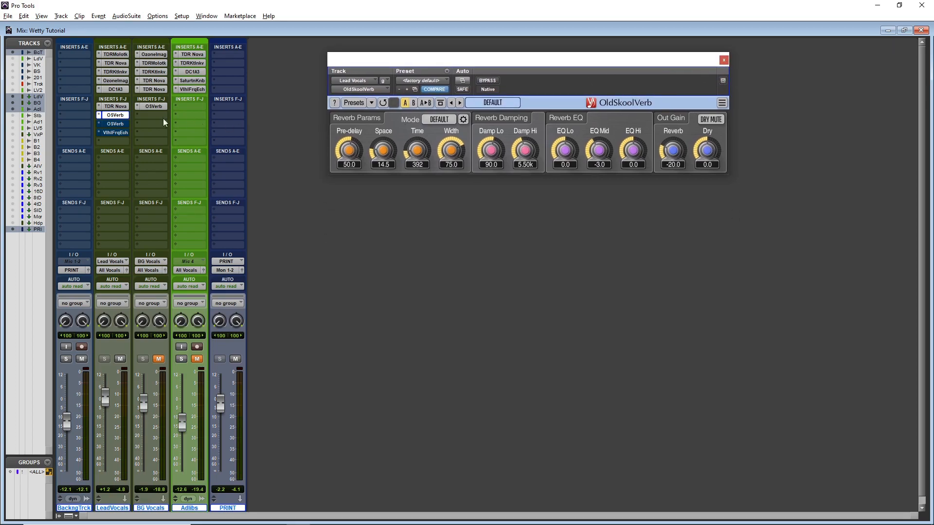
click(107, 122)
drag(553, 119, 548, 196)
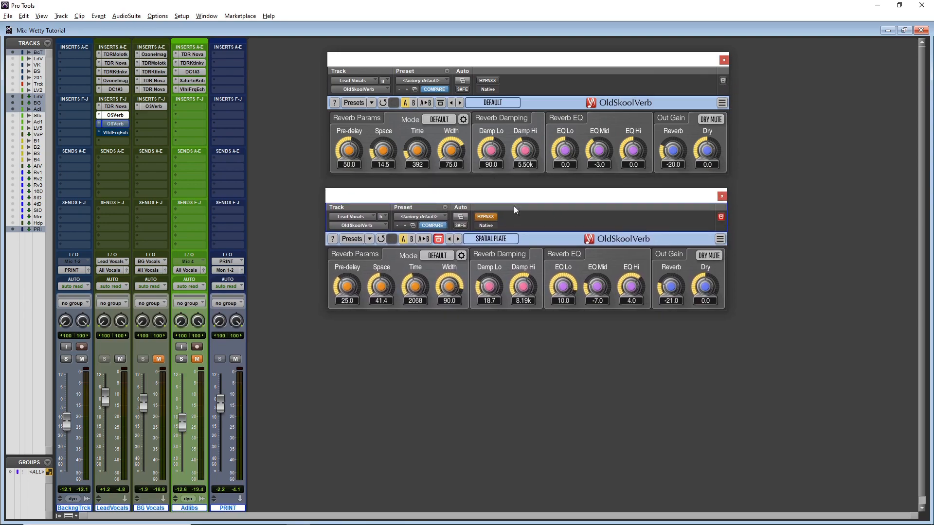
click(485, 217)
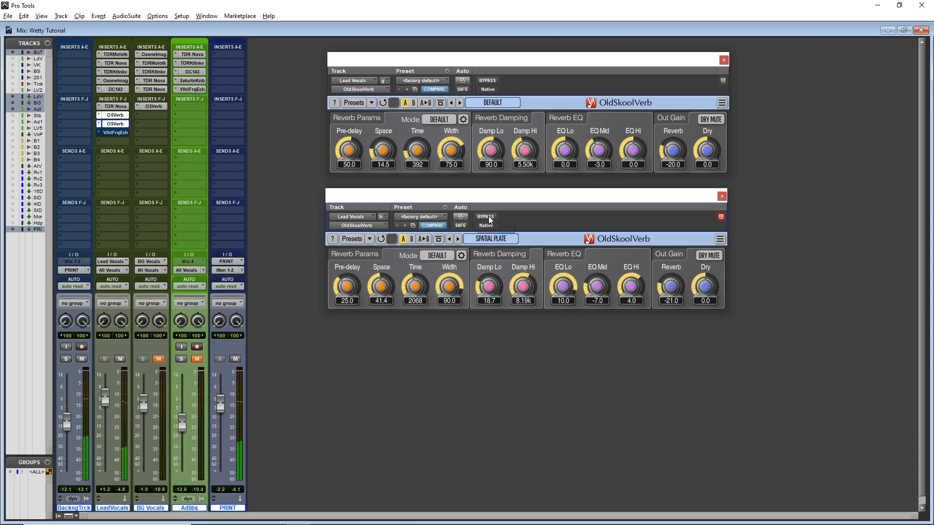
Compare the second Lead Vocals OldSkoolVerb bypassed and active with the backing track muted, leaving the reverb active and the backing track unmuted
click(81, 359)
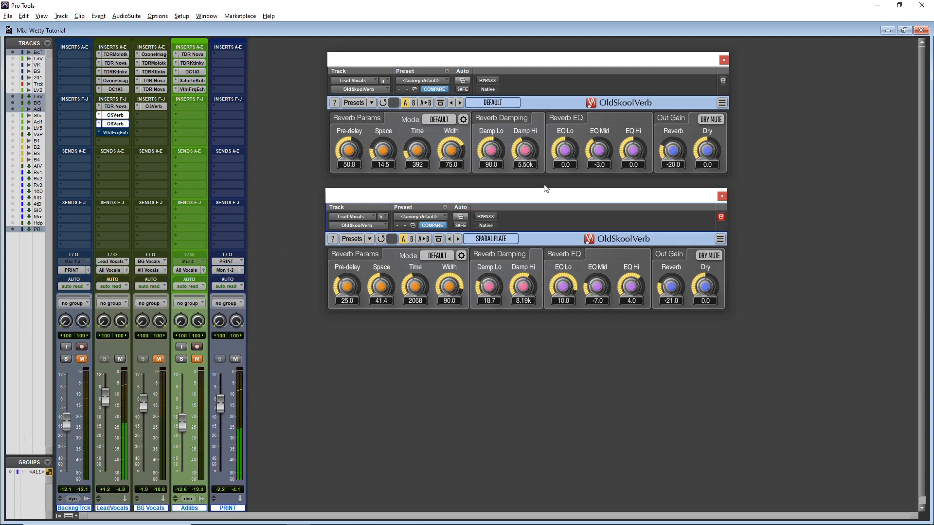
click(482, 217)
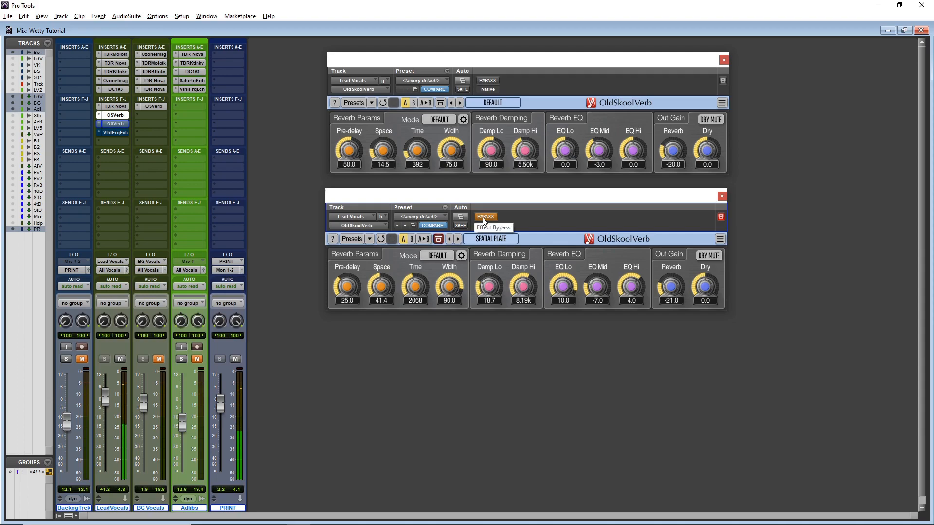
click(483, 217)
click(81, 360)
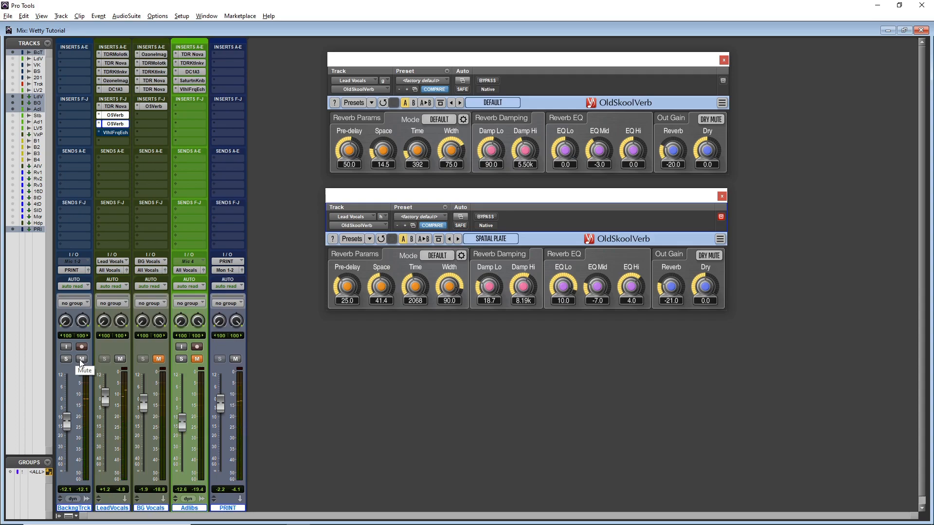
Review the Lead Vocals TDR Nova in the second insert bank, return to the second OldSkoolVerb and close both reverb windows
click(119, 106)
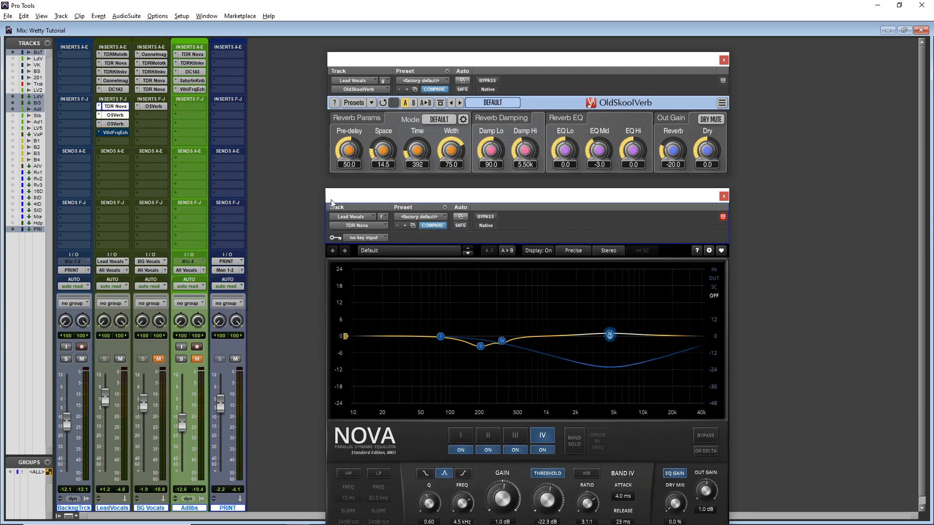
click(117, 124)
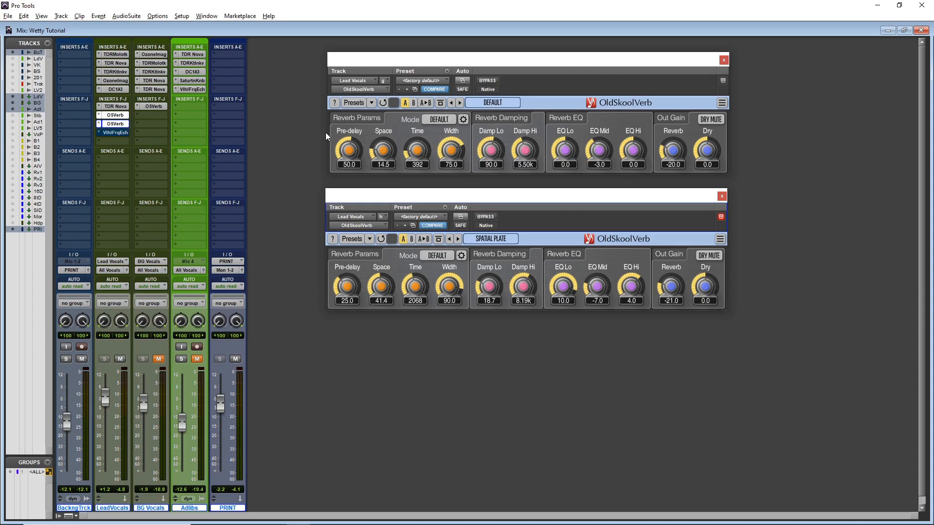
click(723, 60)
click(722, 196)
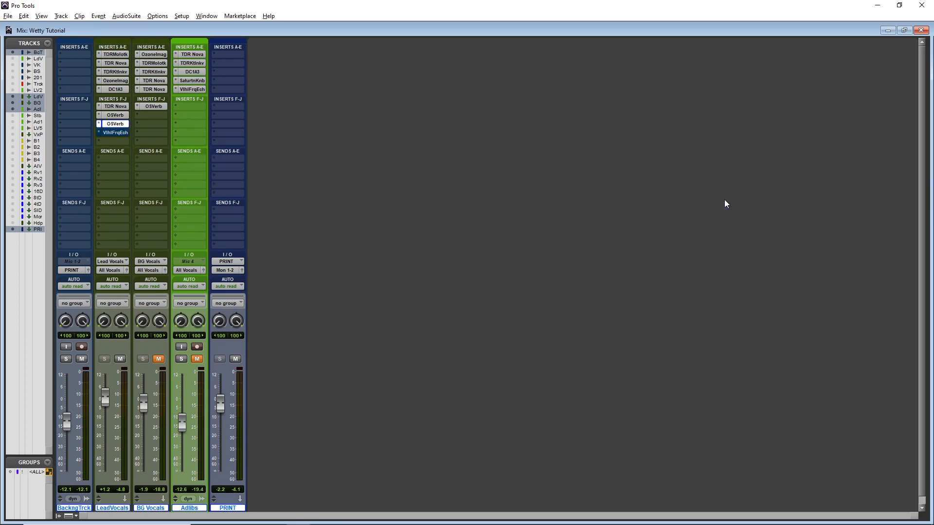
Take ValhallaFreqEcho on Lead Vocals out of bypass and audition it with the backing track temporarily muted
click(121, 134)
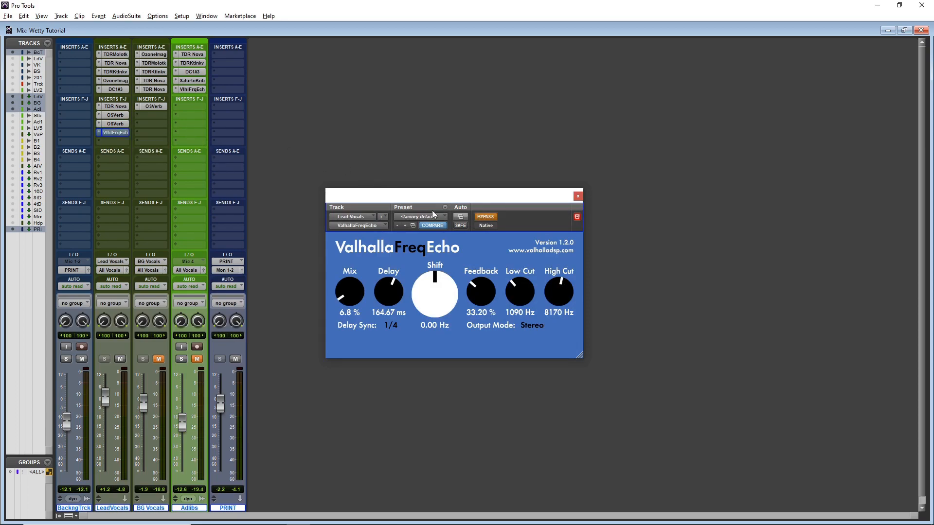
click(484, 217)
click(82, 360)
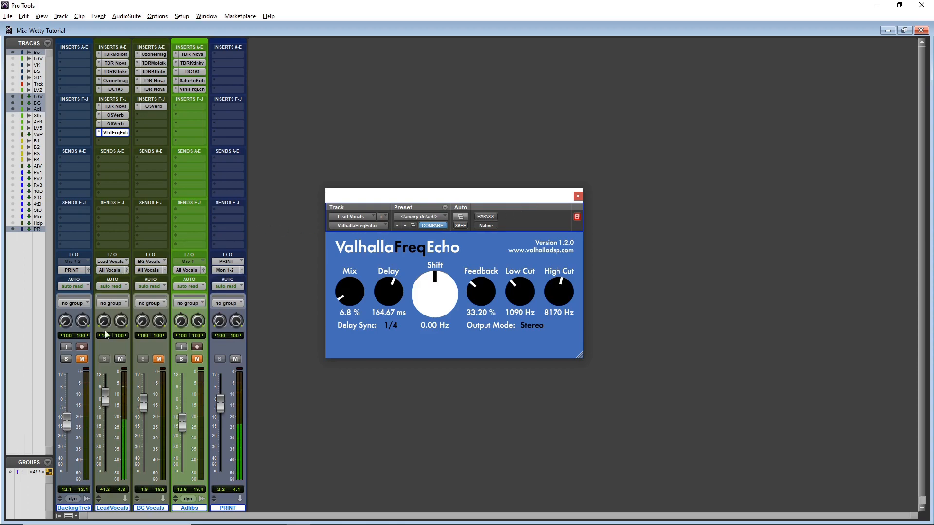
click(82, 359)
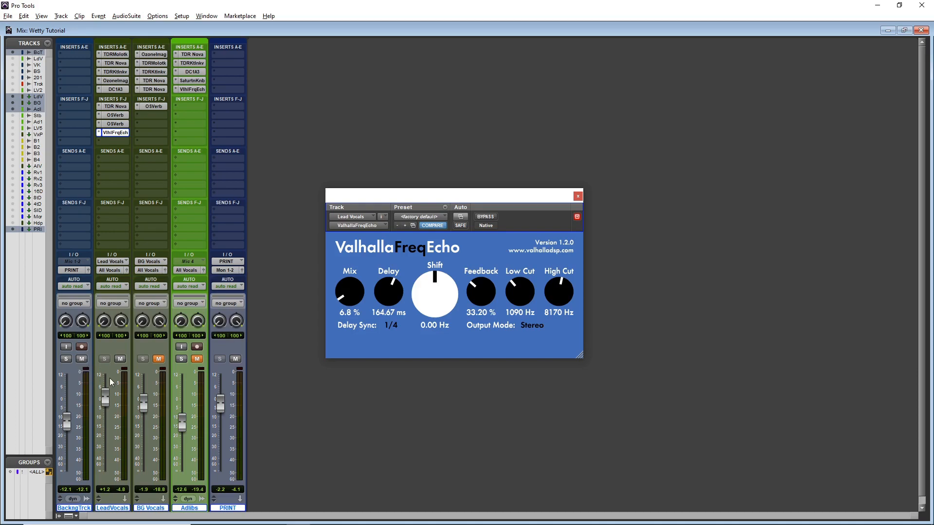
Isolate the BG Vocals by unmuting them and muting the backing track and Lead Vocals, with the BG Vocals Ozone Imager shown
click(159, 360)
click(153, 55)
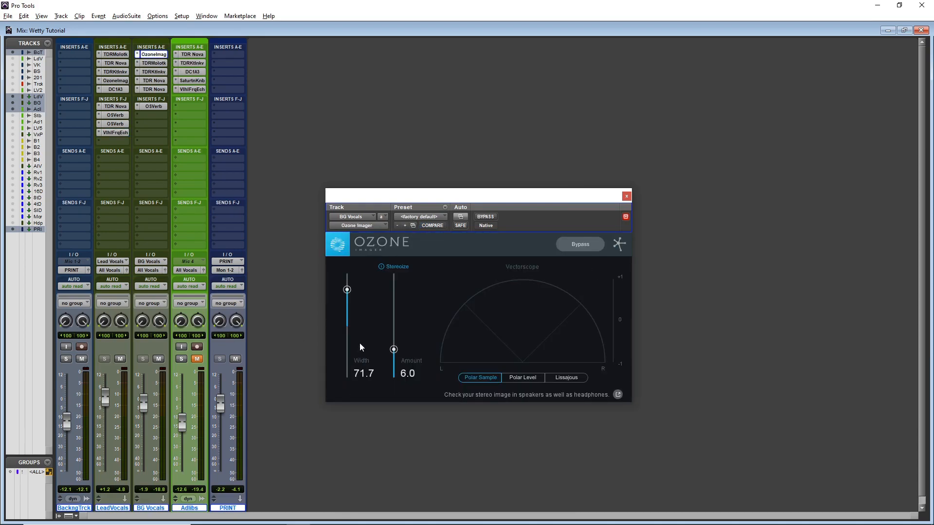
click(81, 359)
click(120, 360)
drag(420, 204, 432, 124)
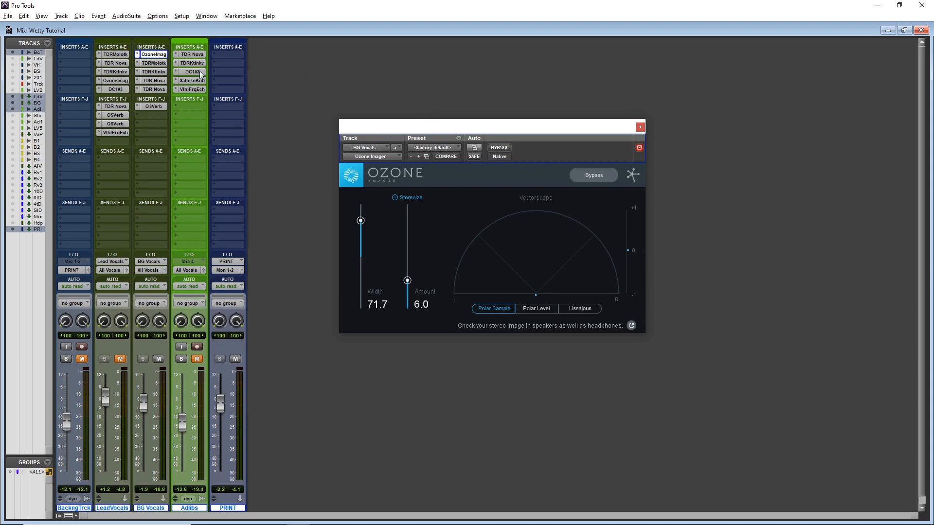
Examine the TDR Molotok and TDR Kotelnikov compressor settings on BG Vocals
click(161, 63)
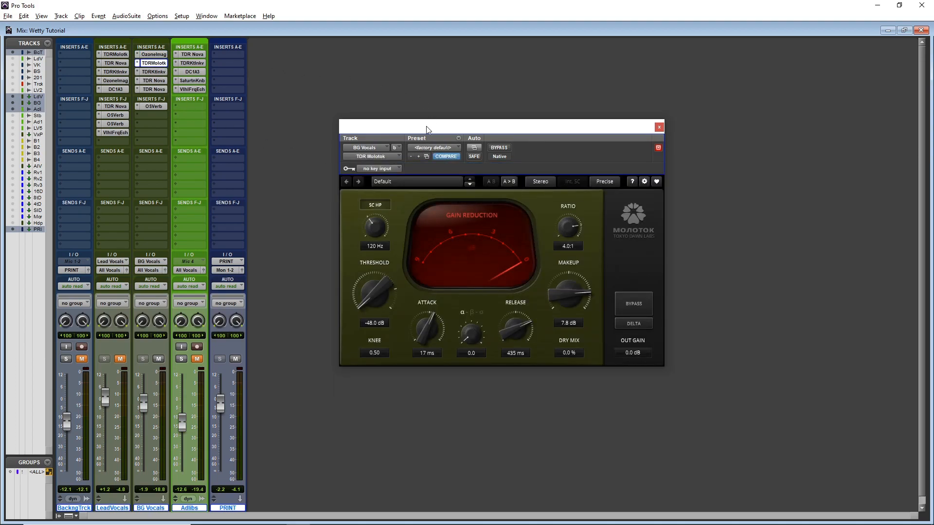
drag(427, 129, 424, 108)
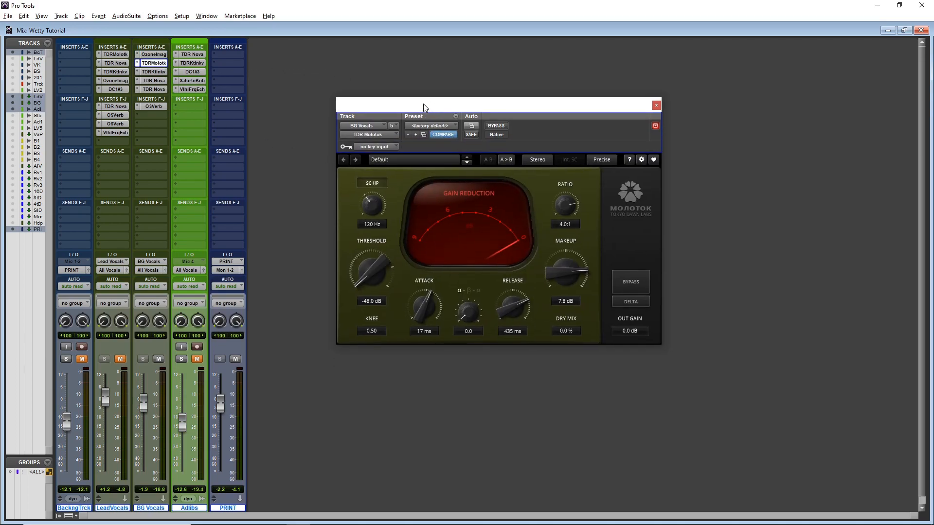
click(153, 72)
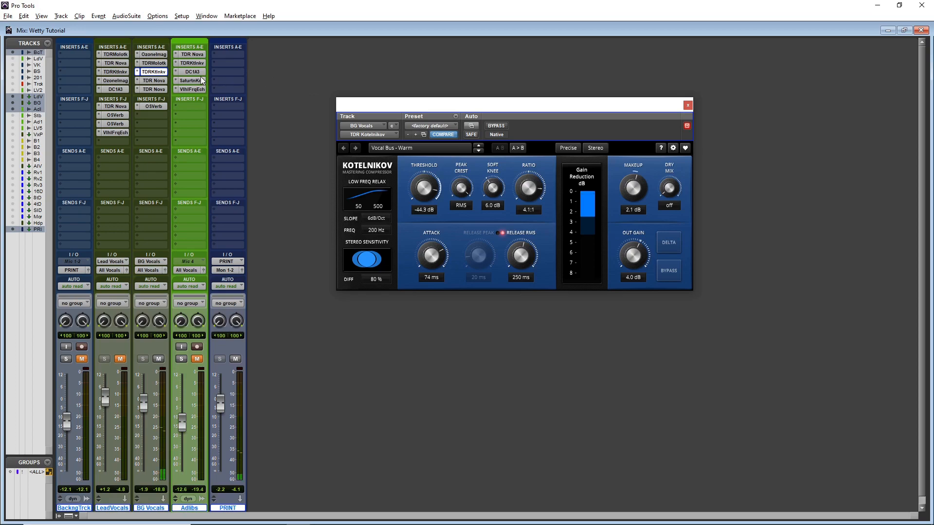
Examine the EQ bands of the two TDR Nova inserts on BG Vocals, including band II of the first one
click(148, 82)
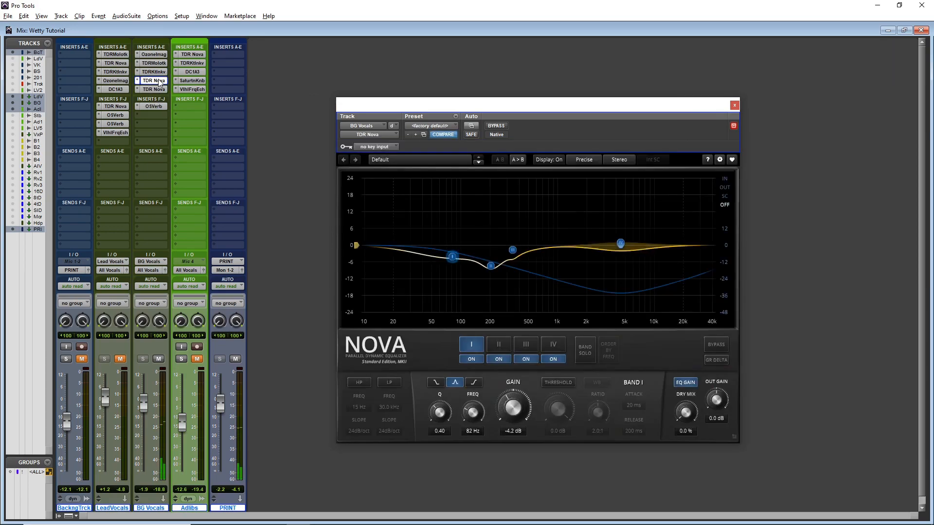
click(491, 265)
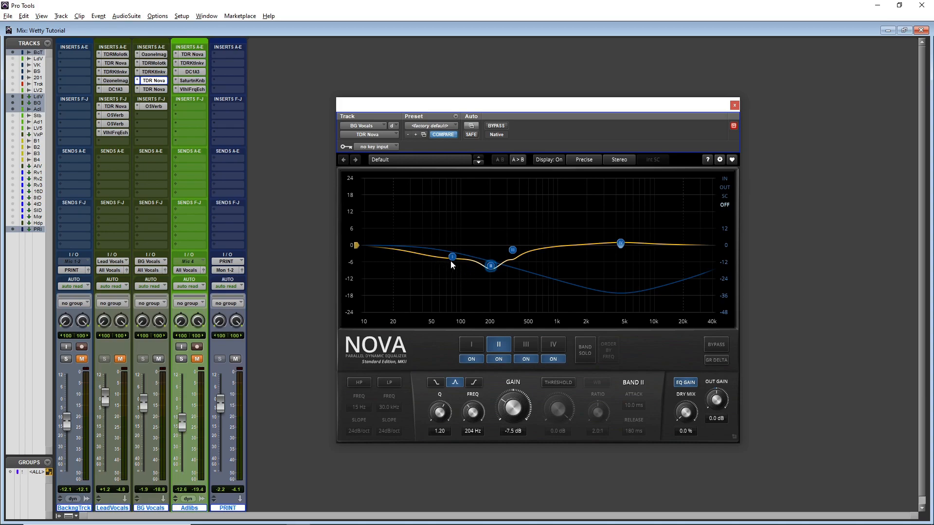
click(158, 90)
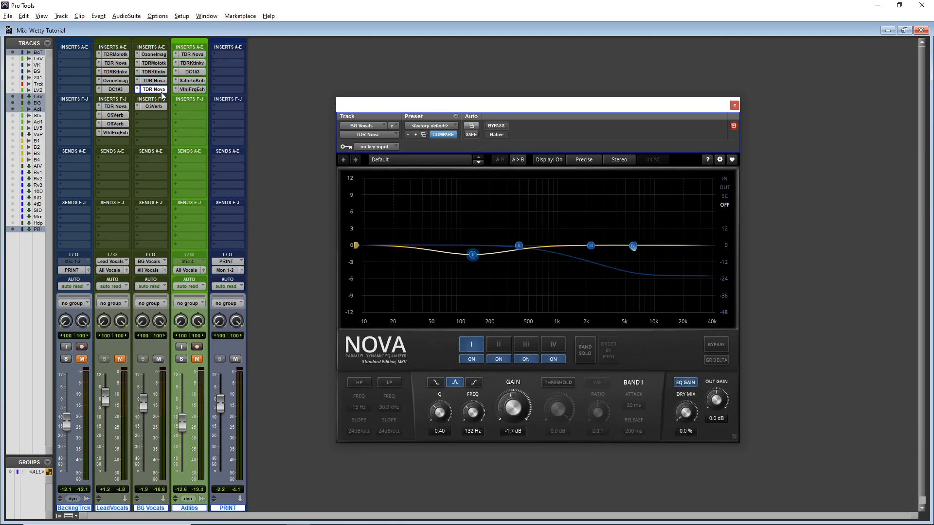
click(161, 81)
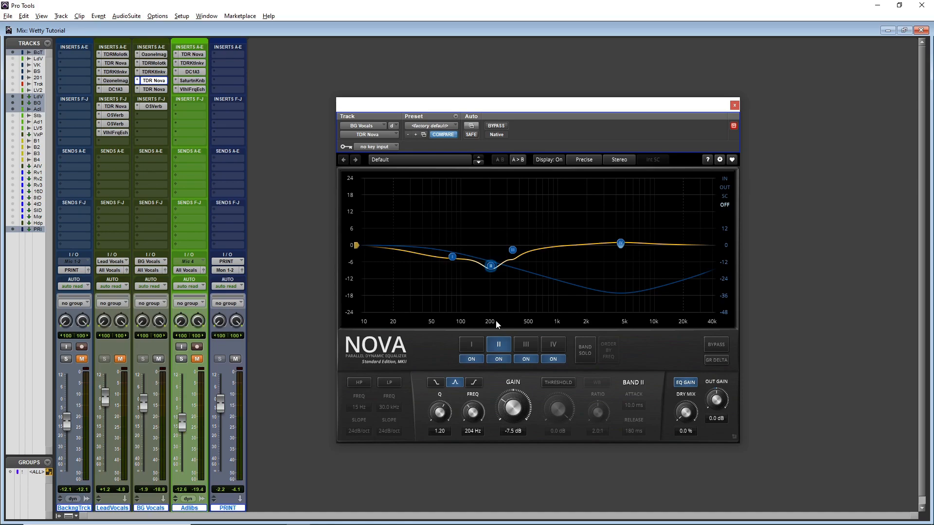
Compare the BG Vocals OldSkoolVerb with the second Lead Vocals OldSkoolVerb one above the other, checking the Reverb output gain, and close both windows
click(149, 108)
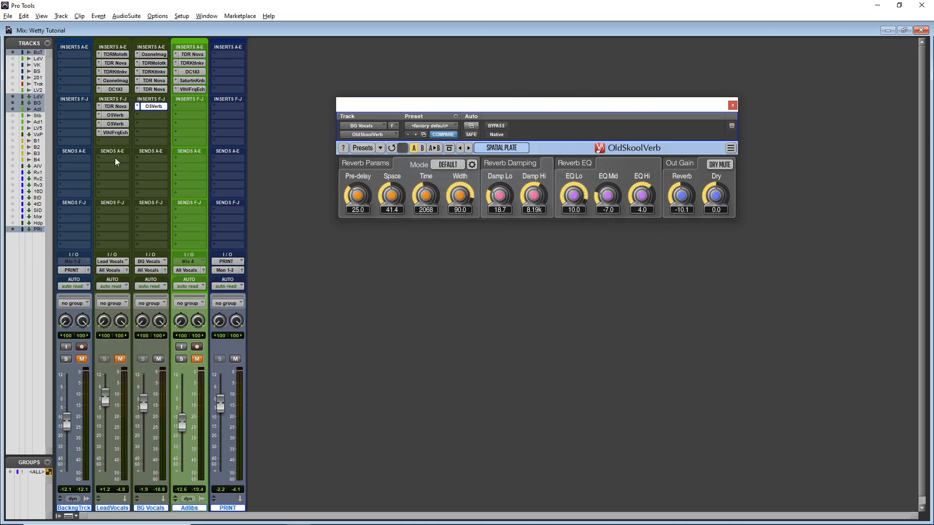
click(115, 124)
drag(554, 100, 560, 245)
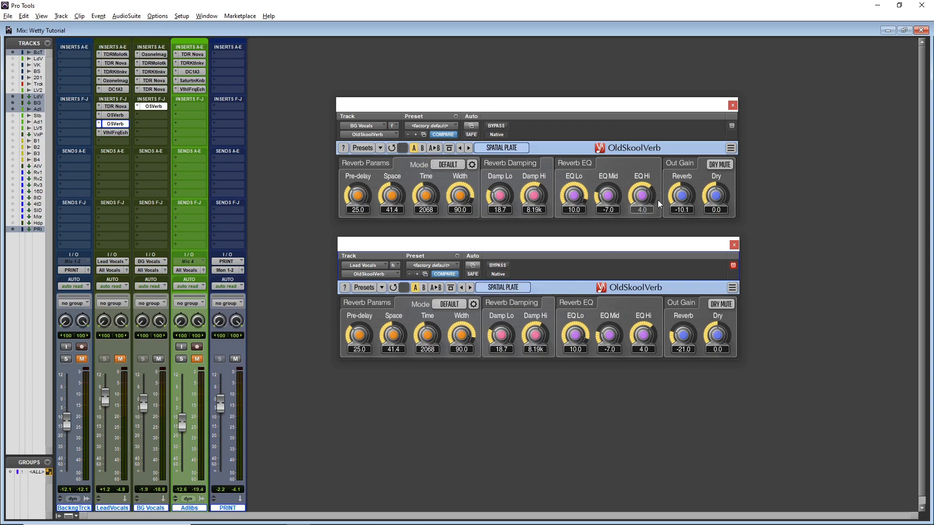
mouse_move(682, 211)
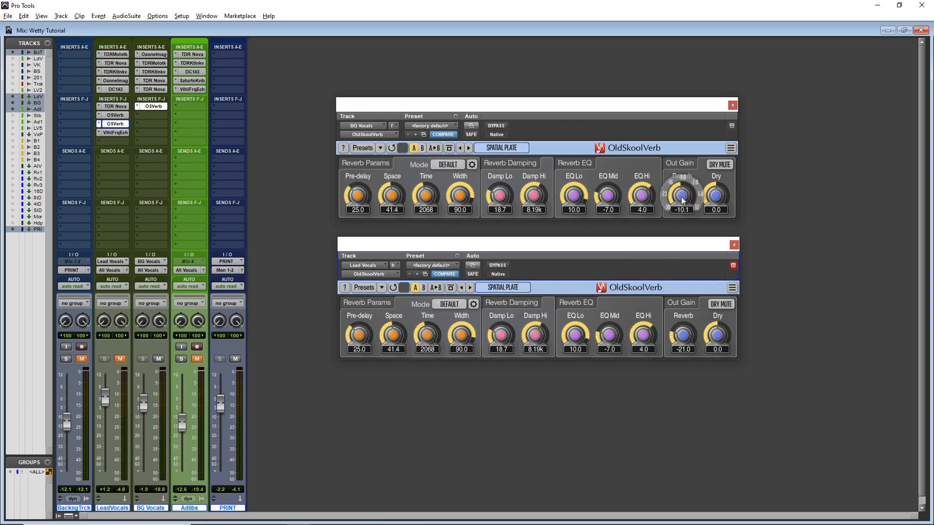
click(733, 105)
click(733, 244)
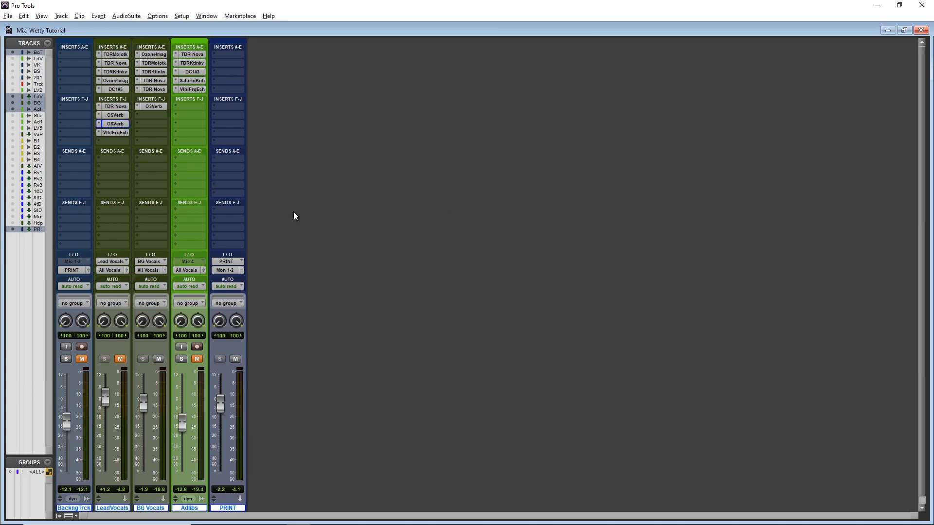
Unmute Lead Vocals, Adlibs and the backing track for full-mix playback
click(119, 359)
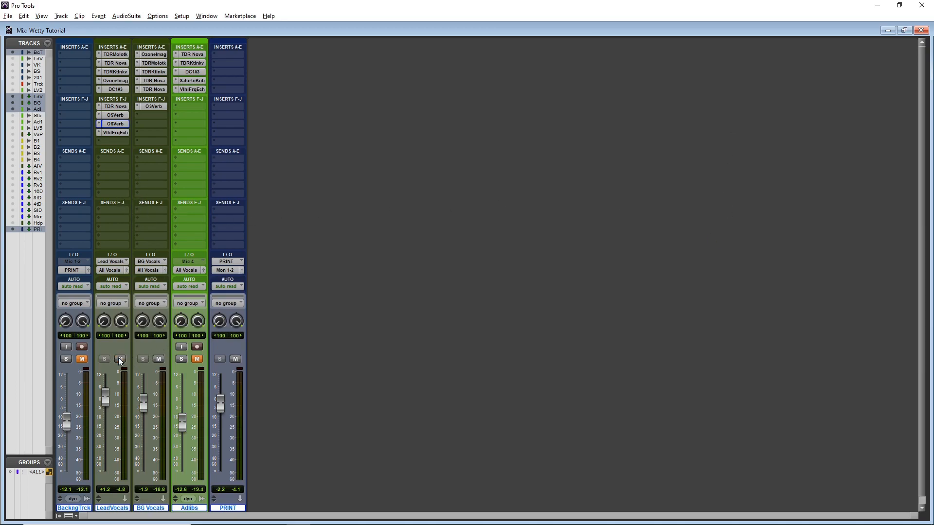
click(196, 361)
click(82, 359)
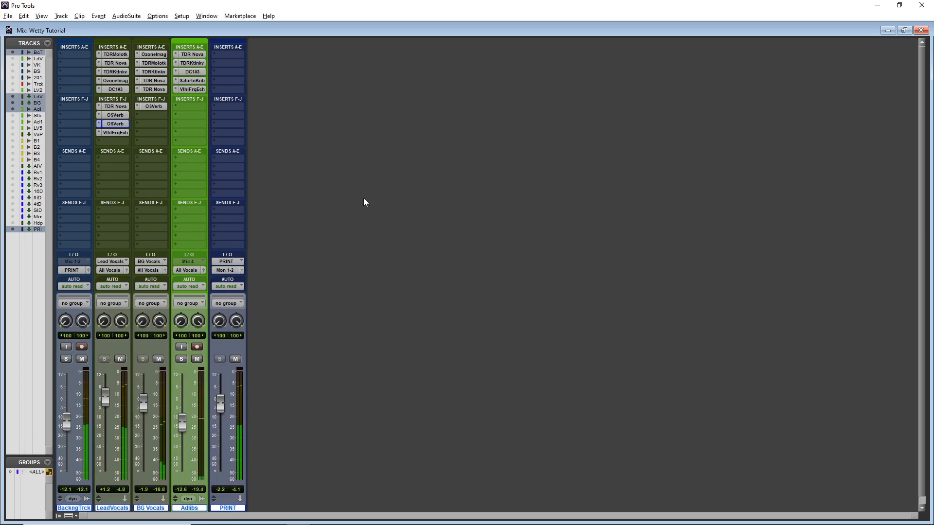
Examine the Adlibs TDR Nova EQ curve, inspecting the band II low shelf and band IV high shelf
click(194, 55)
drag(434, 244, 442, 68)
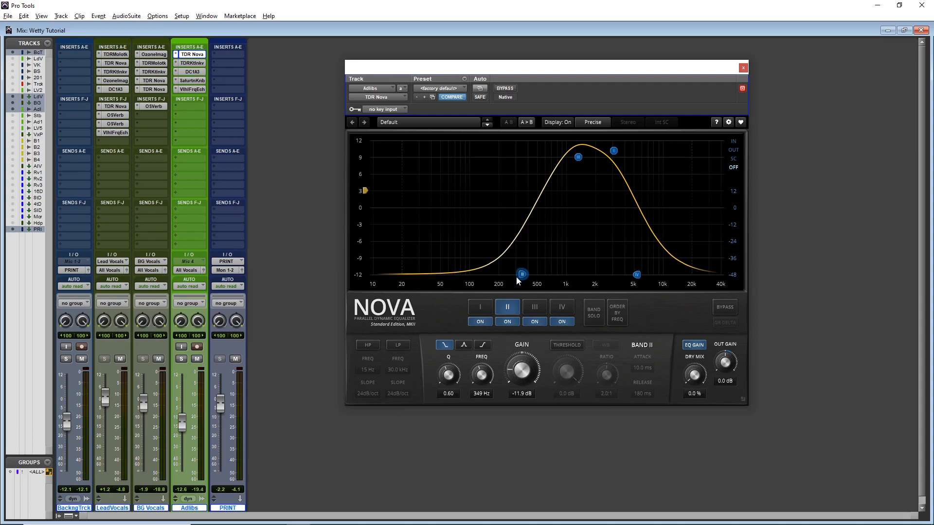
click(636, 275)
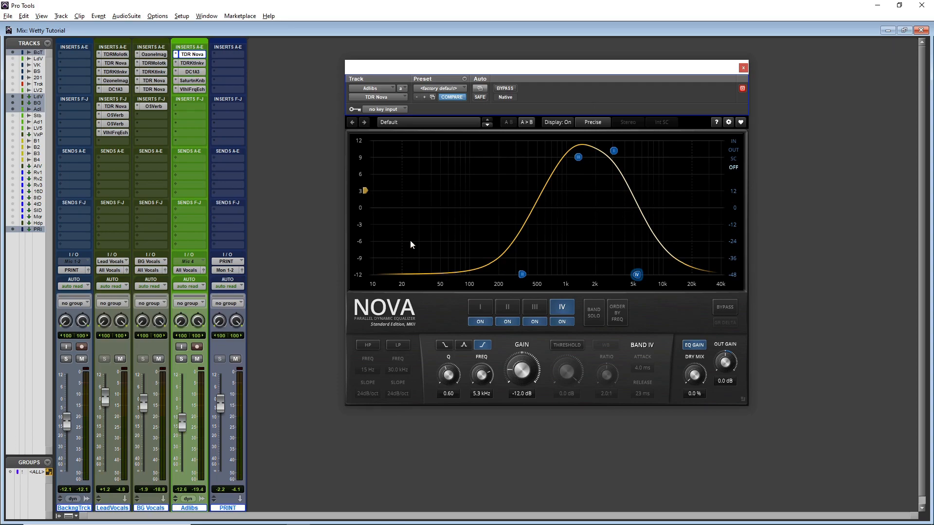
Examine the TDR Kotelnikov, DC1A3 and Saturation Knob settings on the Adlibs track
click(187, 63)
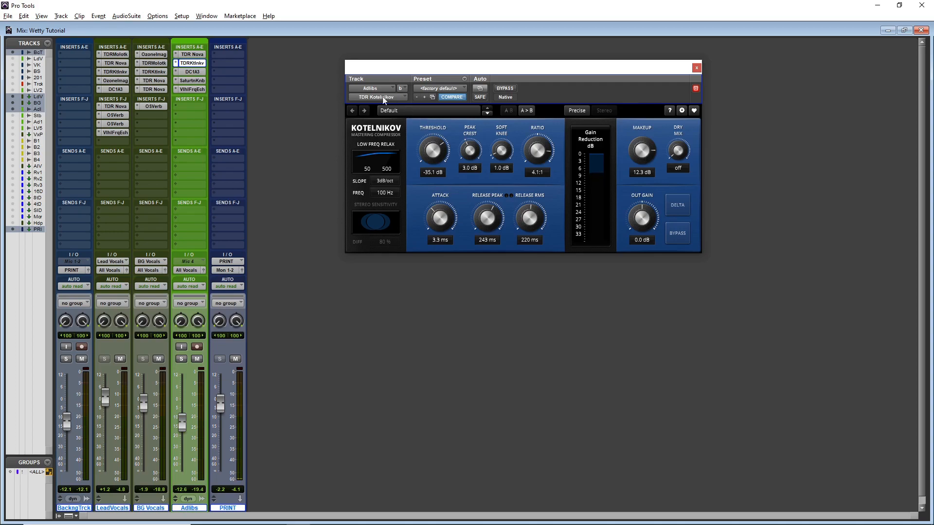
click(202, 73)
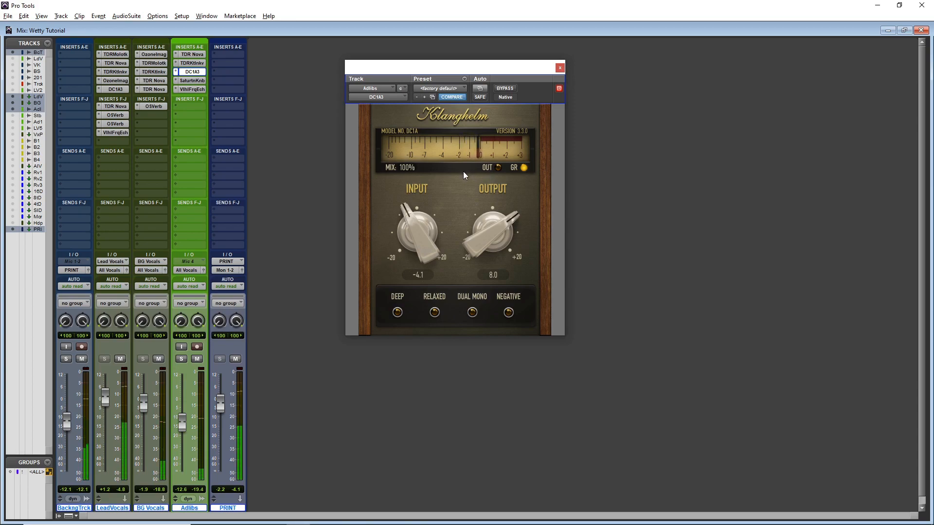
click(193, 82)
click(194, 82)
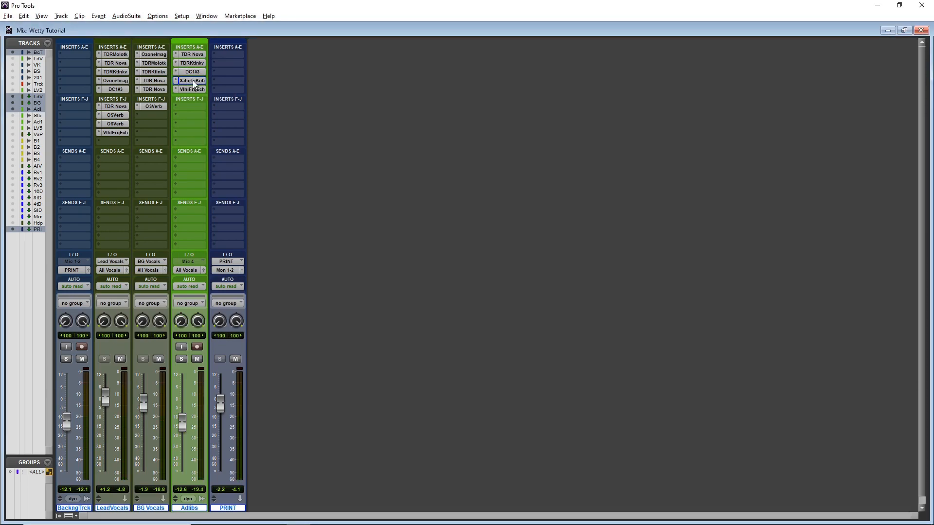
click(194, 81)
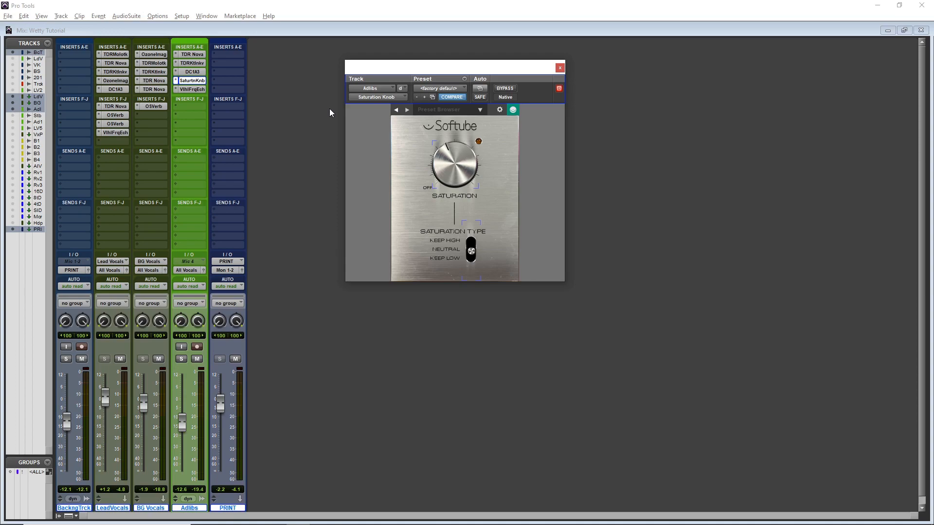
Compare the ValhallaFreqEcho settings on Adlibs and Lead Vocals, including a brief check of the Edit window
click(189, 90)
click(188, 90)
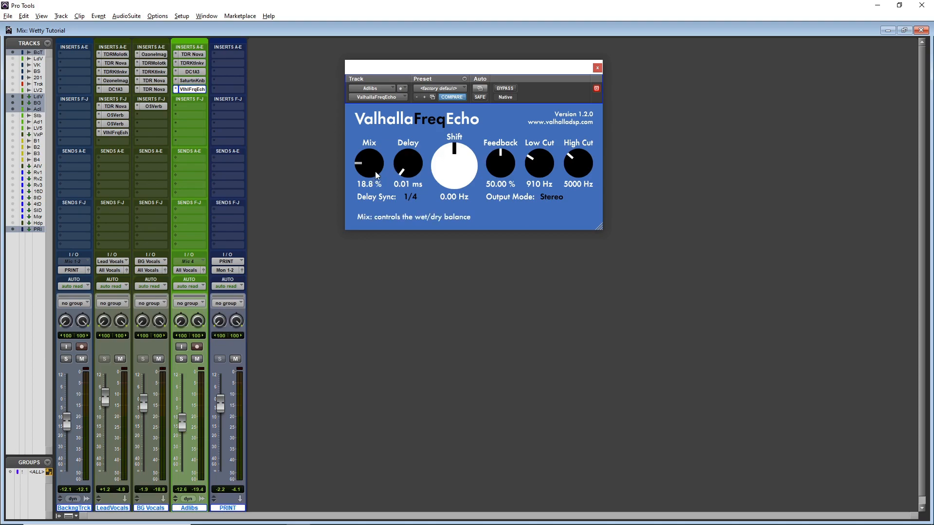
click(117, 132)
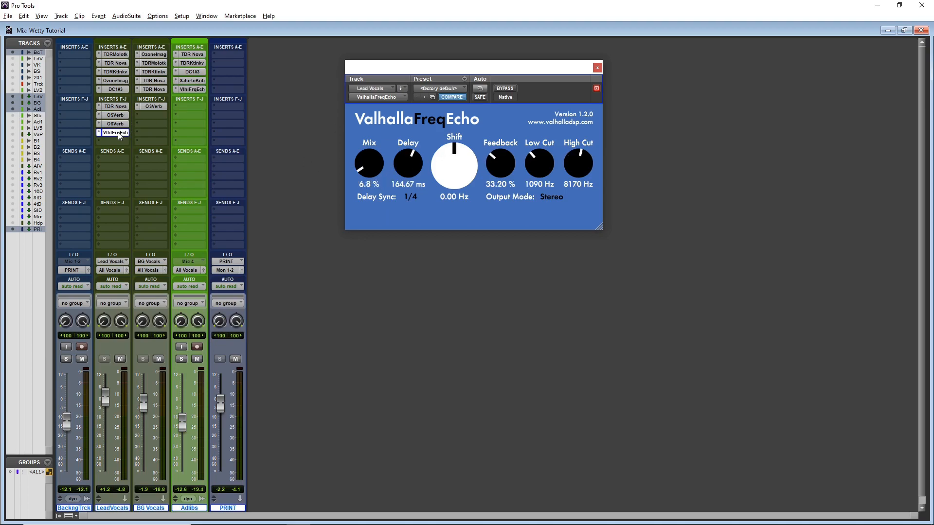
click(187, 90)
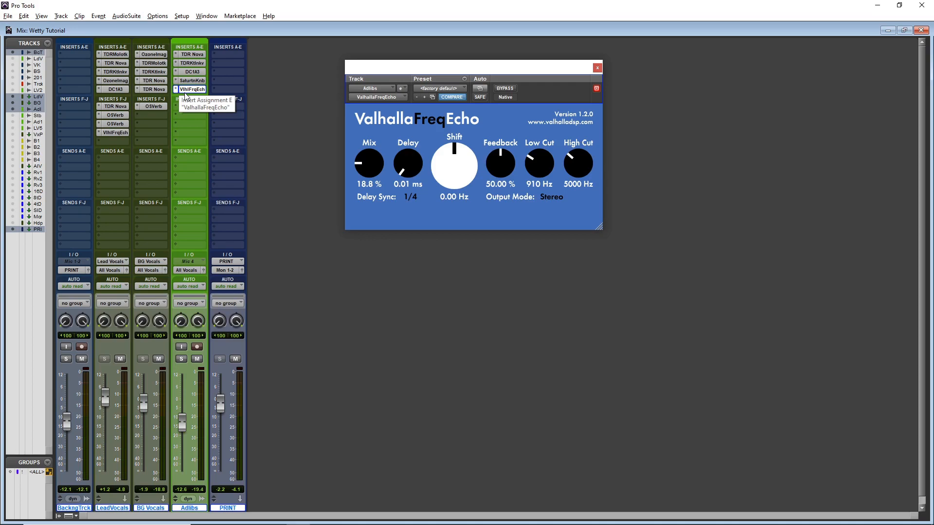
key(ctrl+equal)
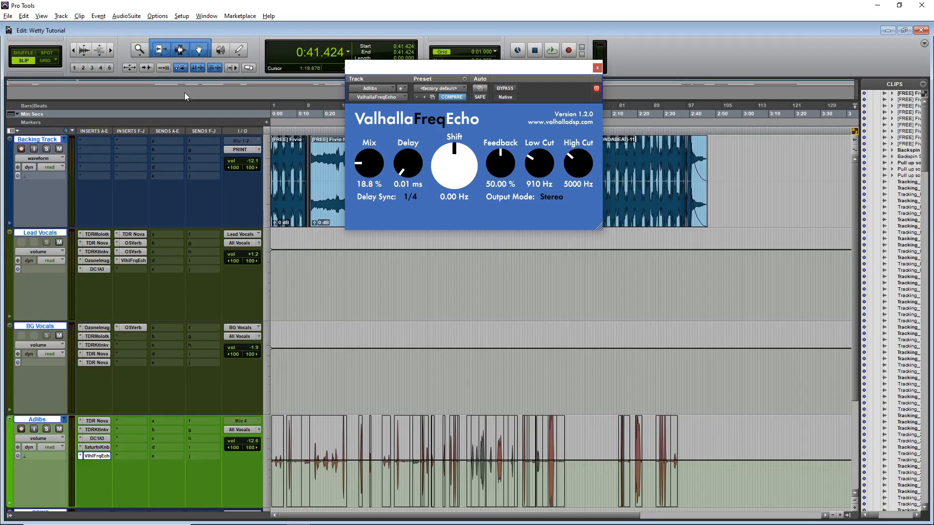
key(ctrl+equal)
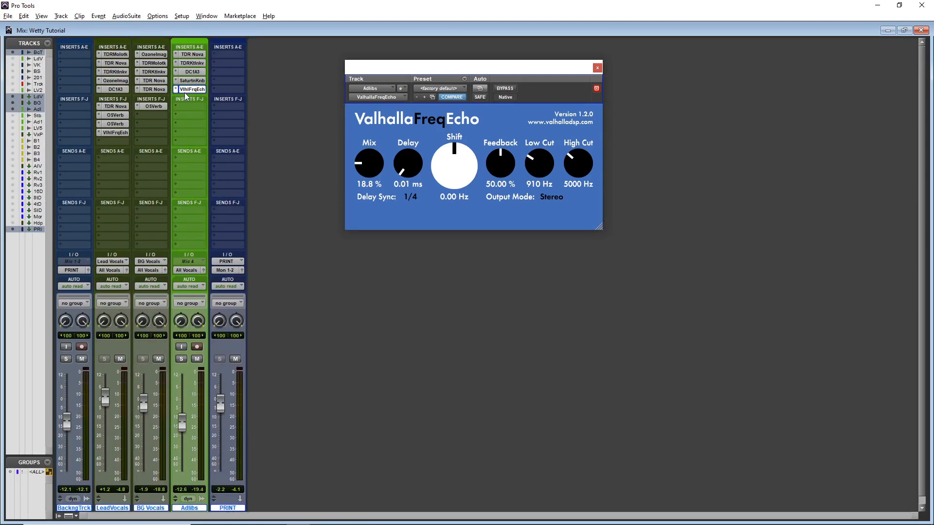